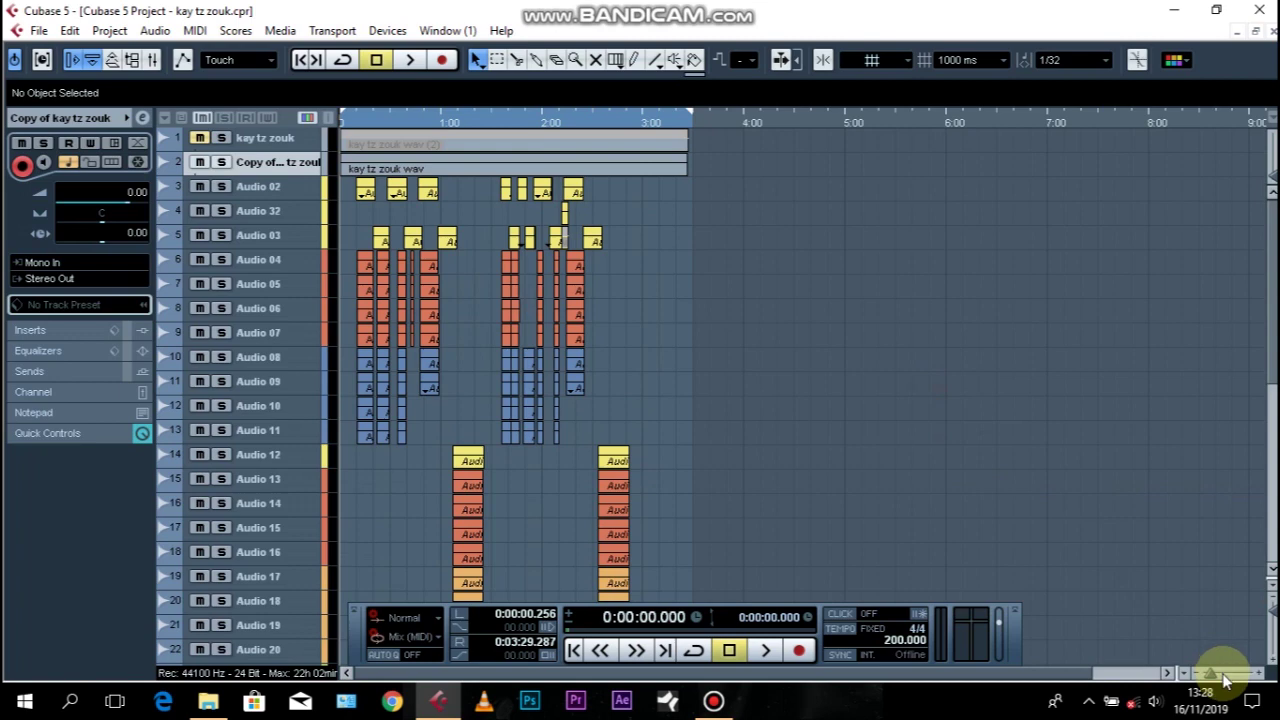
Zoom the timeline in until the whole song fills the width, and enlarge the height of all tracks so their waveforms show.
{"action": "left_click", "coordinate": [1226, 678]}
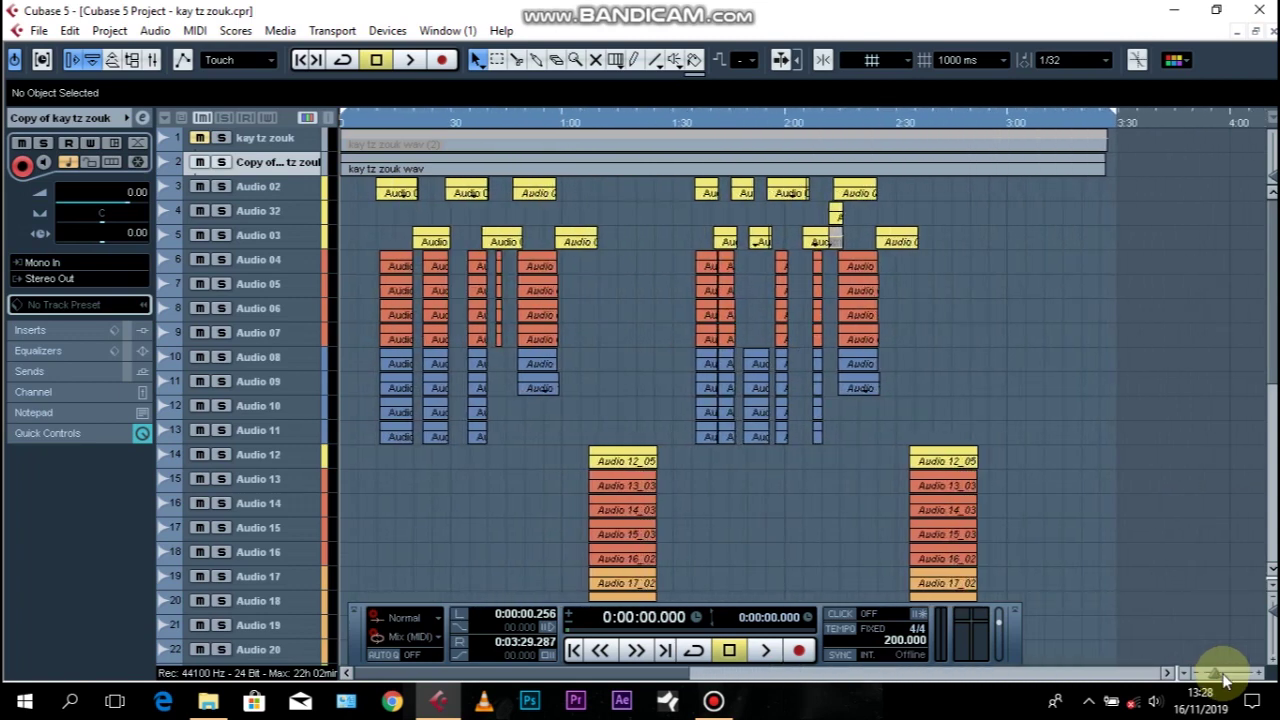
{"action": "left_click", "coordinate": [1226, 678]}
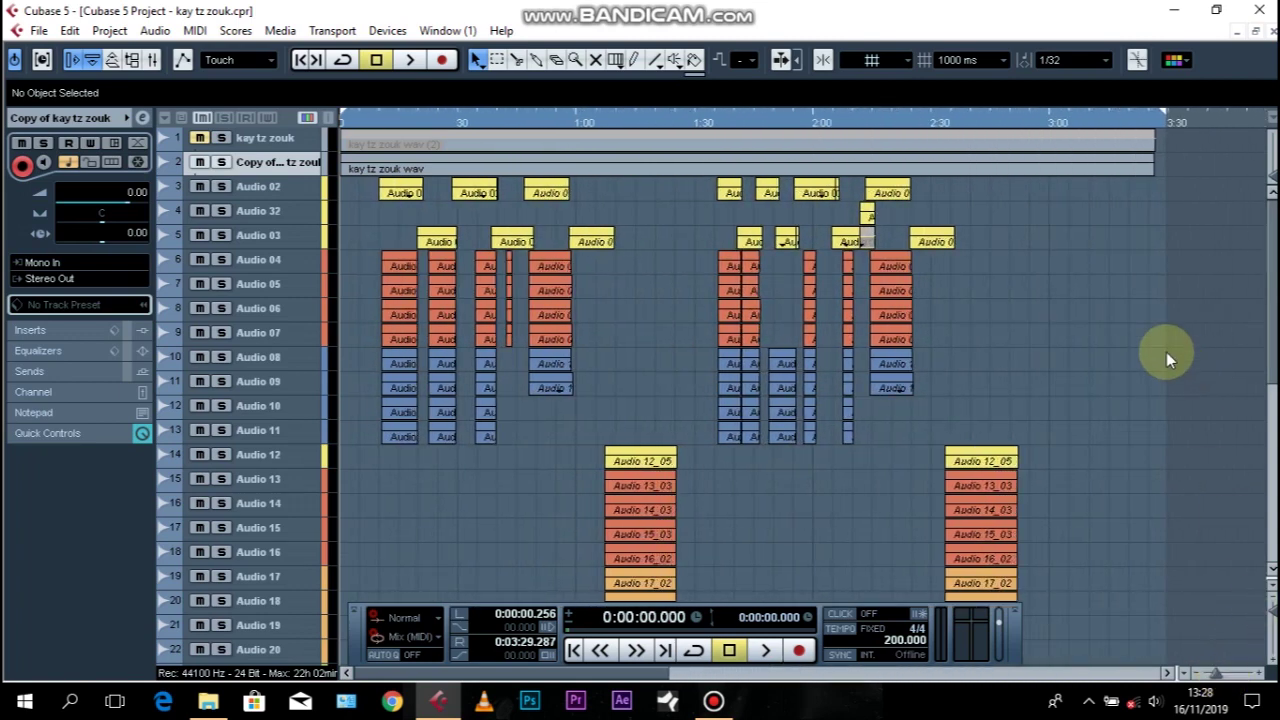
{"action": "key", "text": "ctrl+a"}
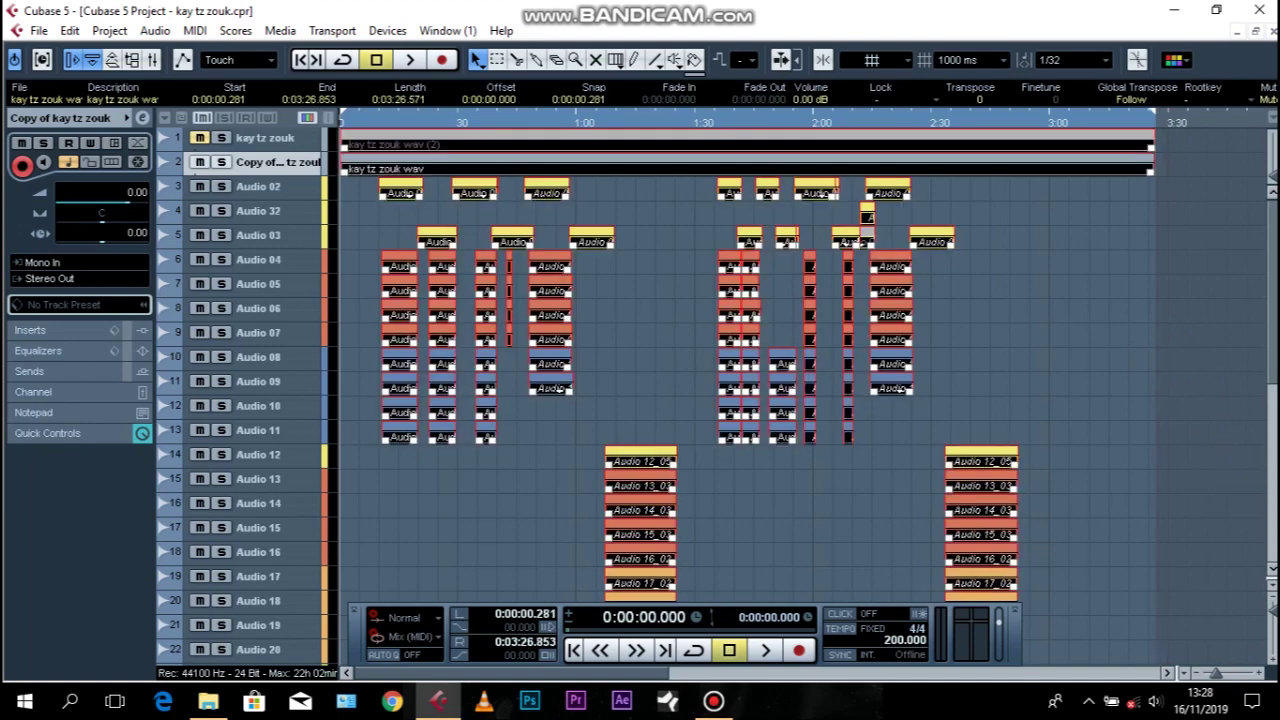
{"action": "key", "text": "alt+Down"}
{"action": "key", "text": "alt+Down"}
{"action": "key", "text": "alt+Down"}
{"action": "left_click", "coordinate": [1137, 393]}
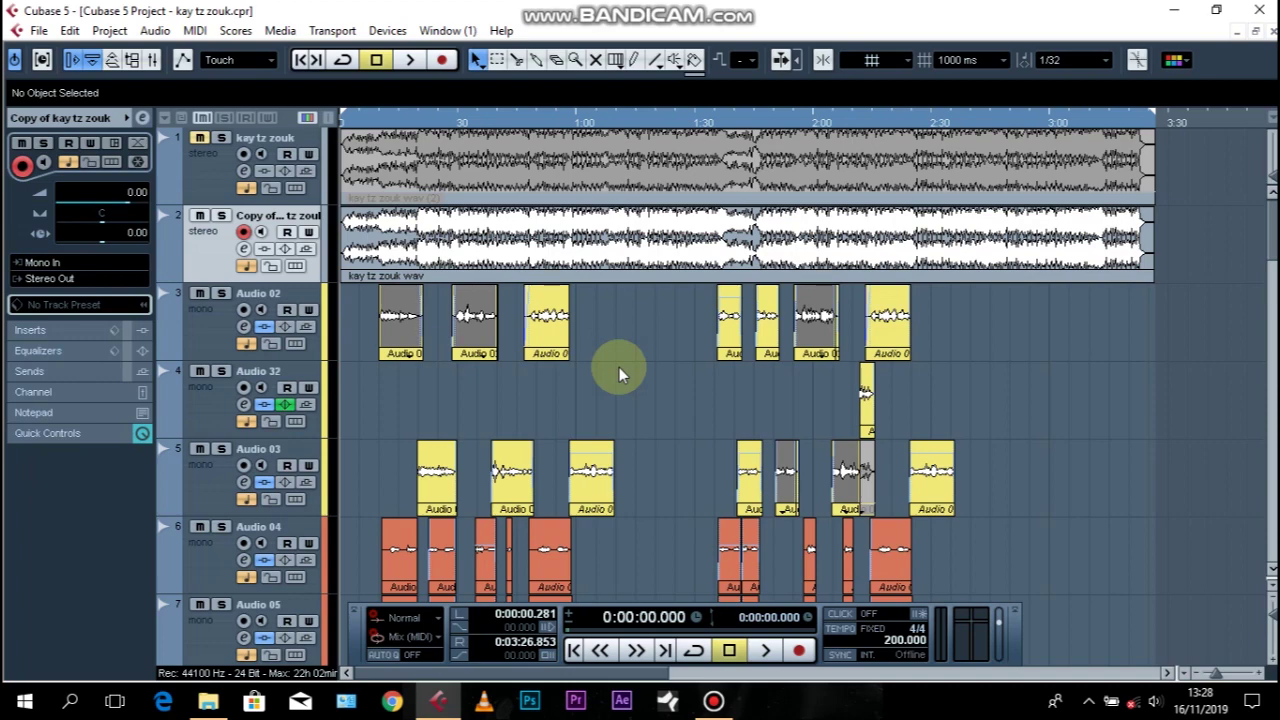
{"action": "scroll", "coordinate": [619, 374], "scroll_direction": "down", "scroll_amount": 10}
{"action": "scroll", "coordinate": [619, 374], "scroll_direction": "up", "scroll_amount": 10}
Listen to the song from about 9.7 seconds, skip ahead to about 39 seconds, and clear the master clip indicator after stopping.
{"action": "left_click_drag", "start_coordinate": [384, 120], "coordinate": [379, 117]}
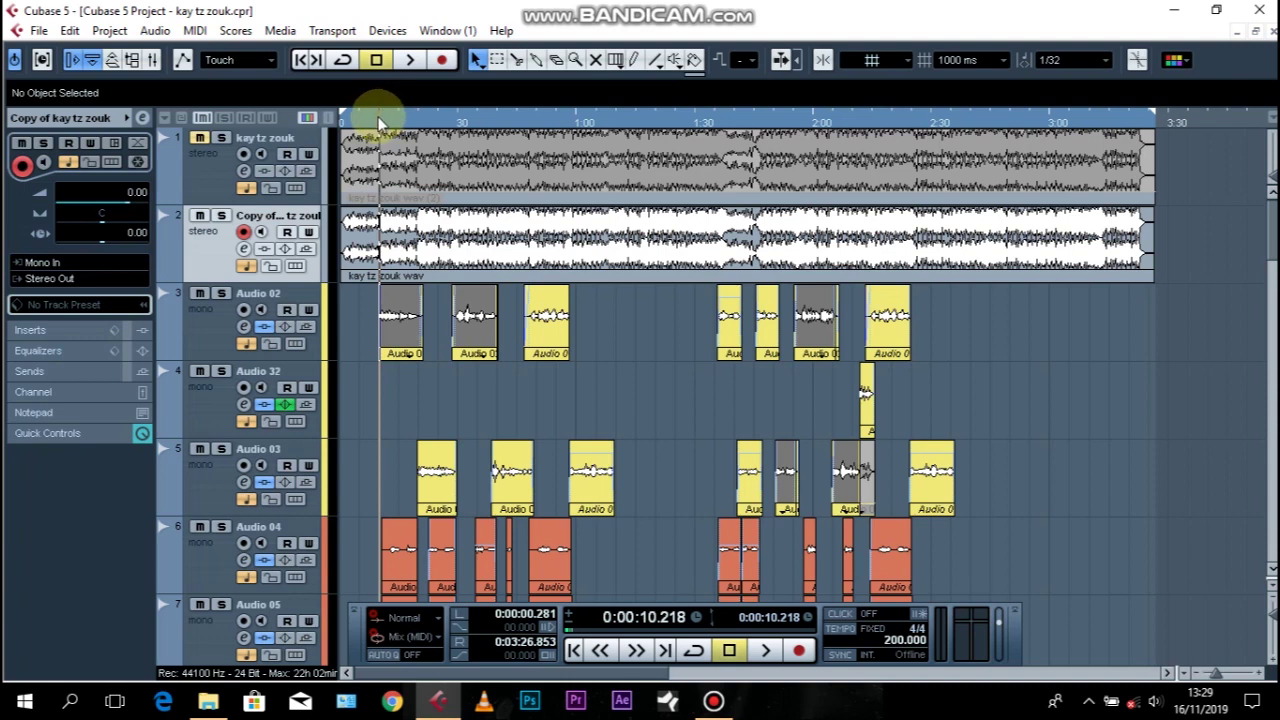
{"action": "left_click", "coordinate": [378, 122]}
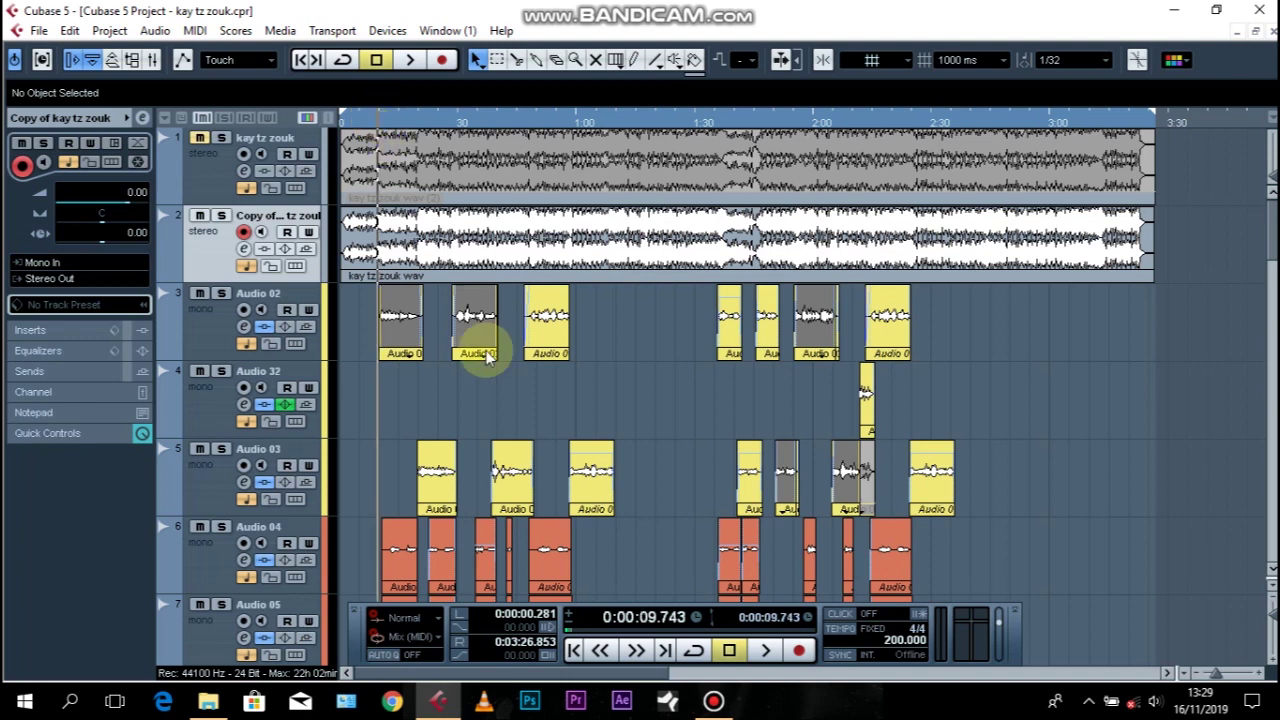
{"action": "left_click", "coordinate": [650, 380]}
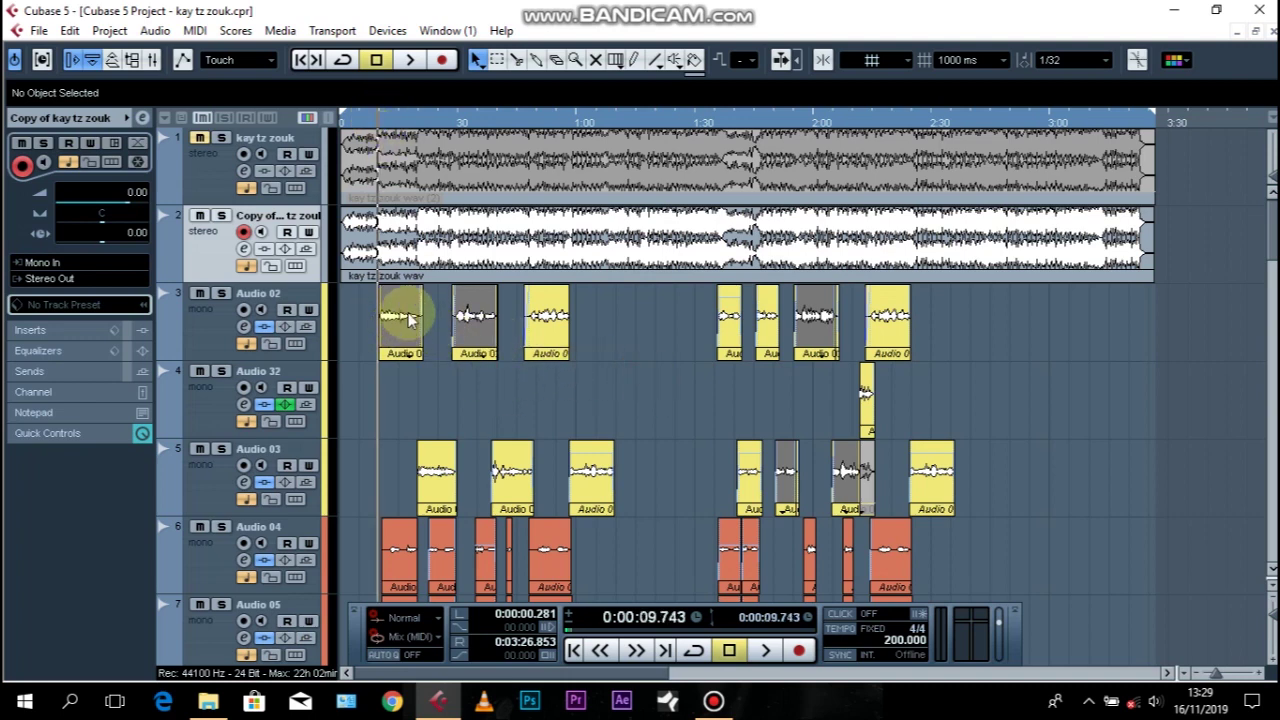
{"action": "left_click", "coordinate": [650, 419]}
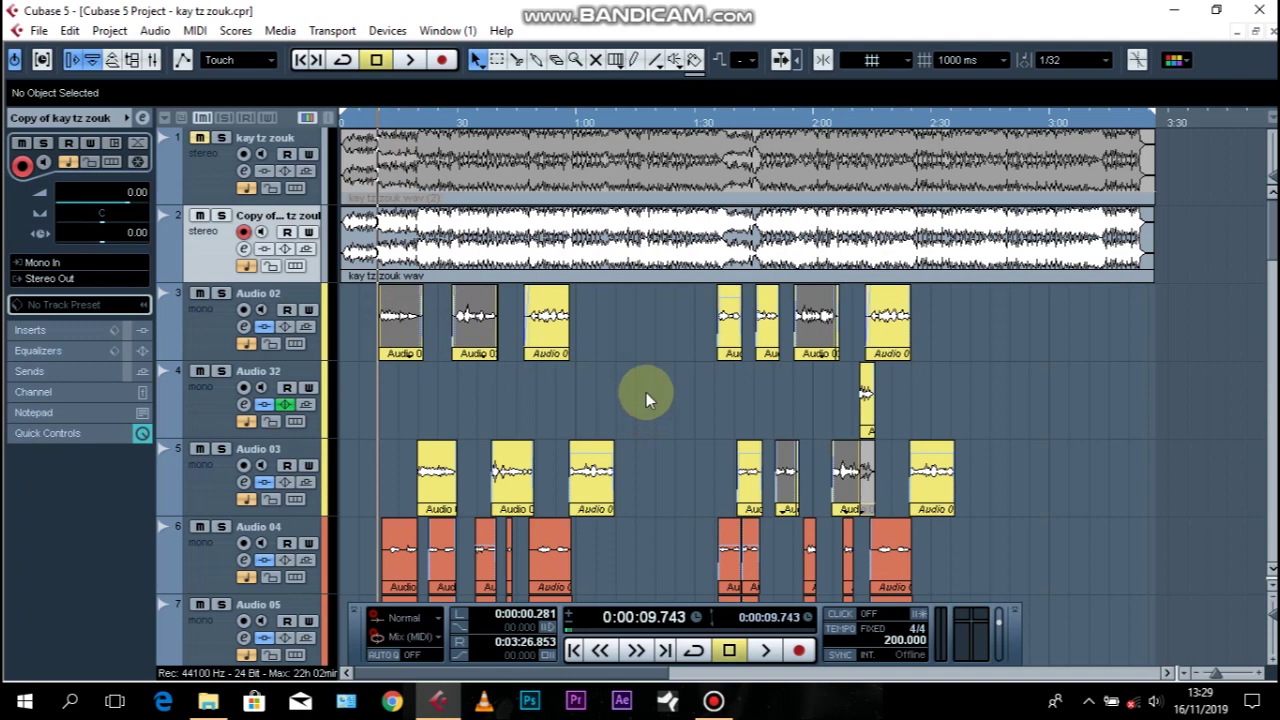
{"action": "key", "text": "space"}
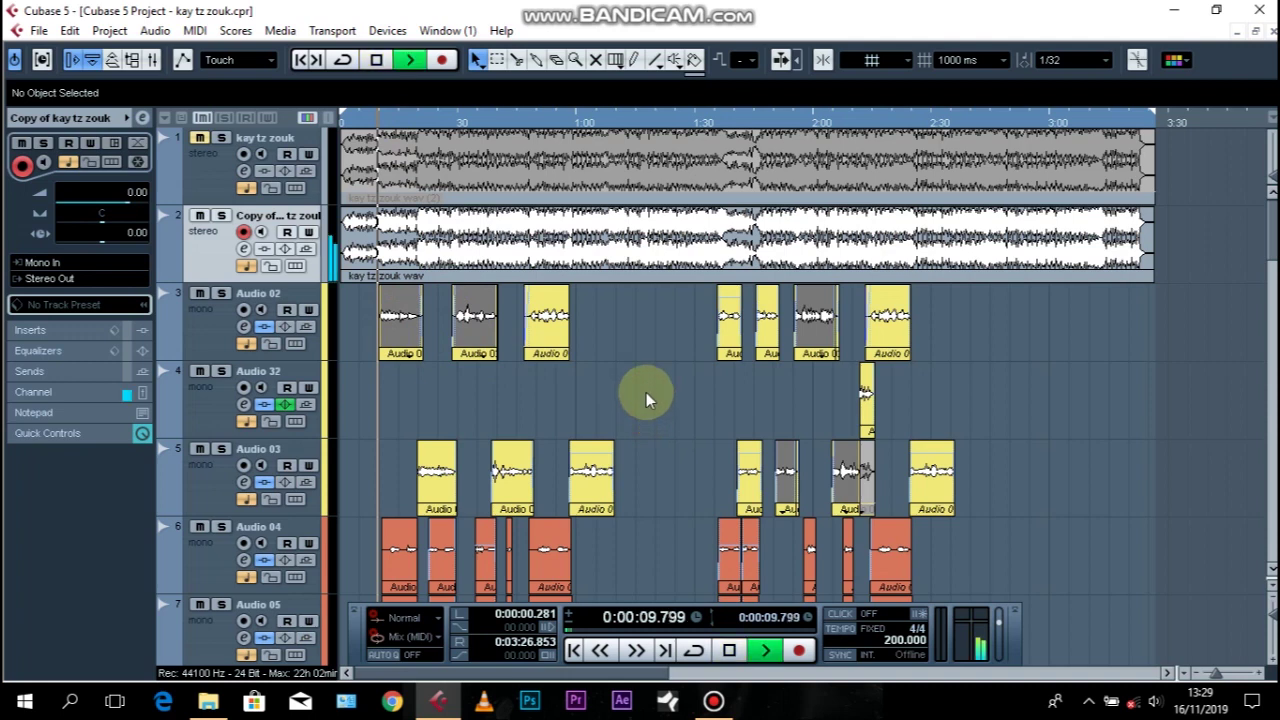
{"action": "left_click", "coordinate": [646, 394]}
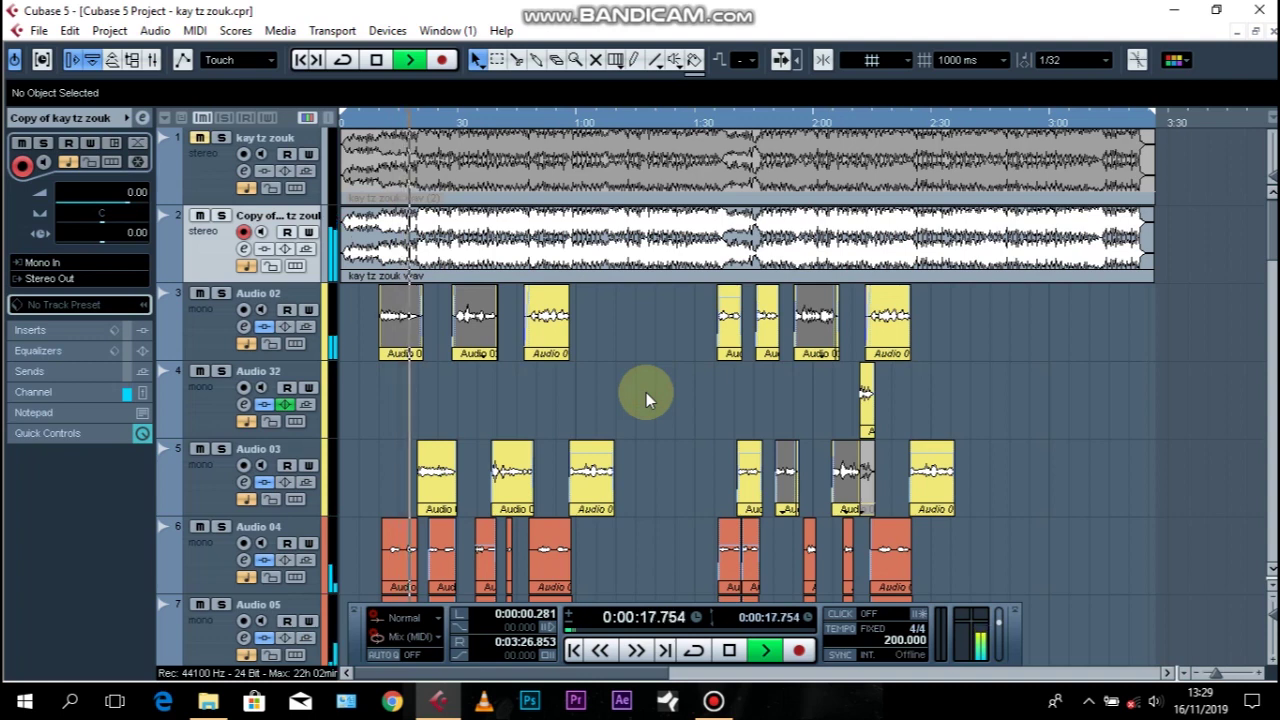
{"action": "left_click", "coordinate": [494, 115]}
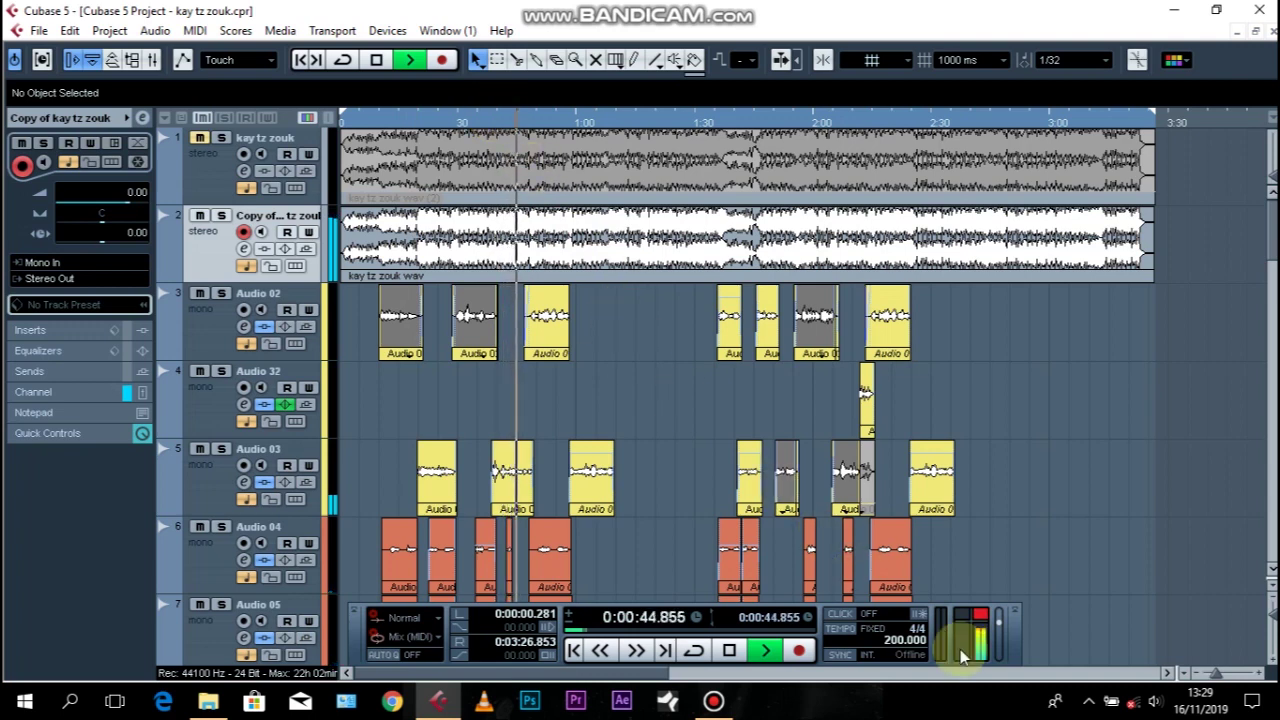
{"action": "key", "text": "space"}
{"action": "left_click", "coordinate": [983, 620]}
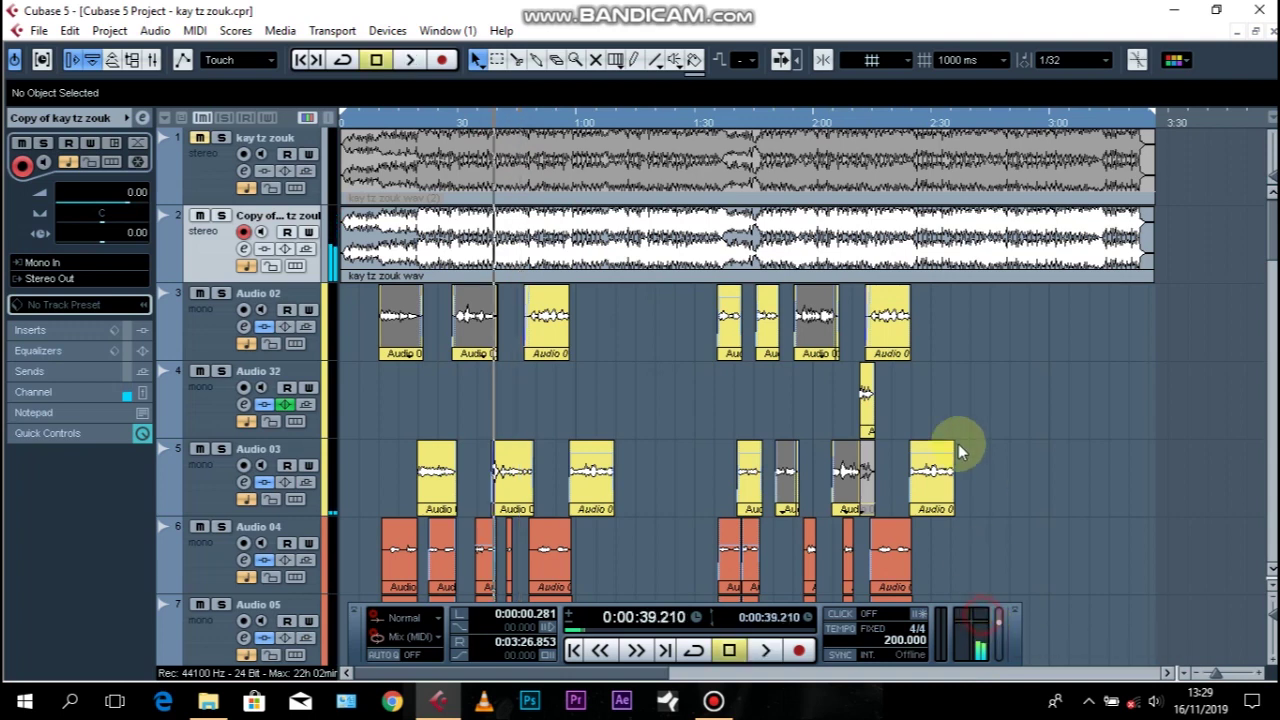
Play the song from about 20 seconds and look through the audio tracks down to the group and FX channels.
{"action": "left_click", "coordinate": [420, 121]}
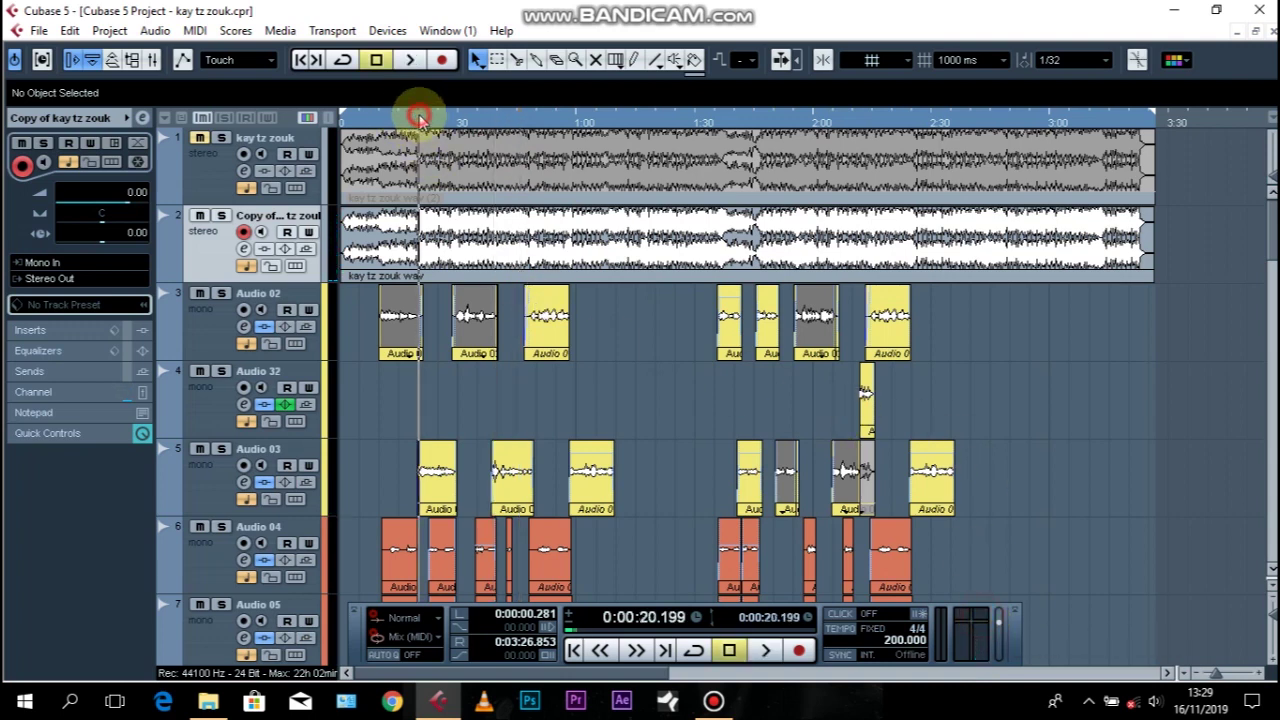
{"action": "key", "text": "space"}
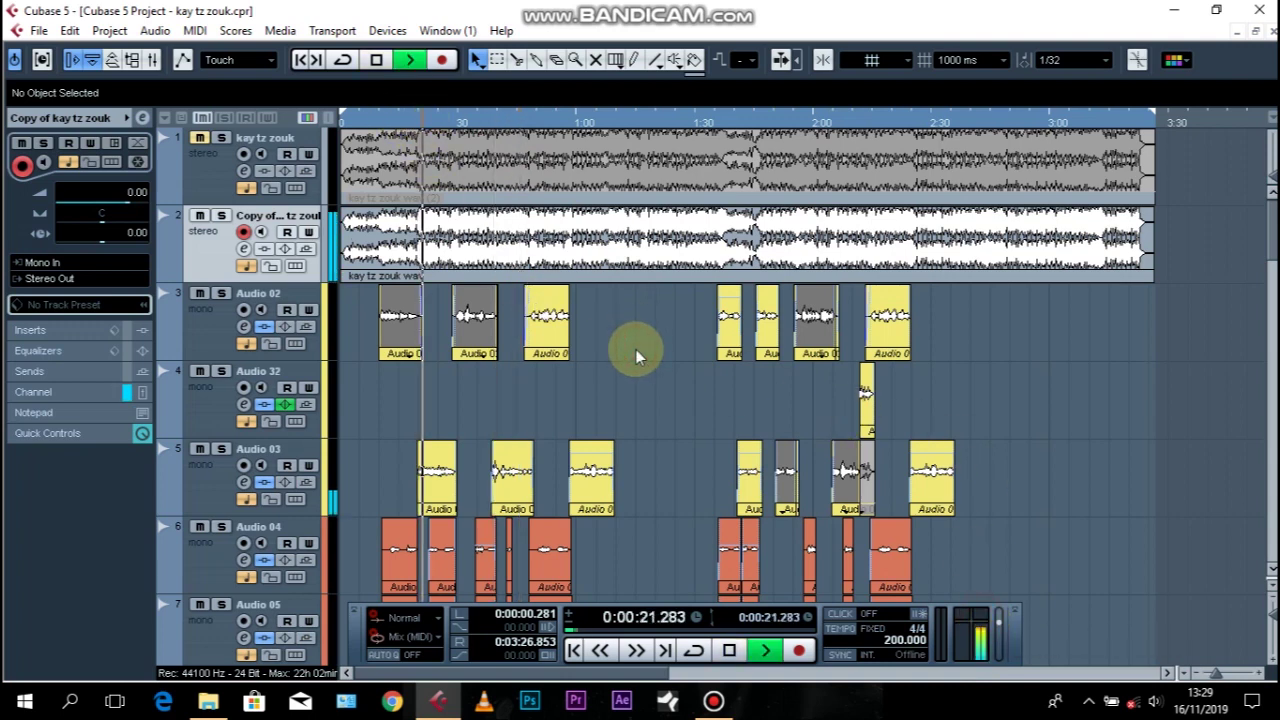
{"action": "scroll", "coordinate": [636, 349], "scroll_direction": "down", "scroll_amount": 20}
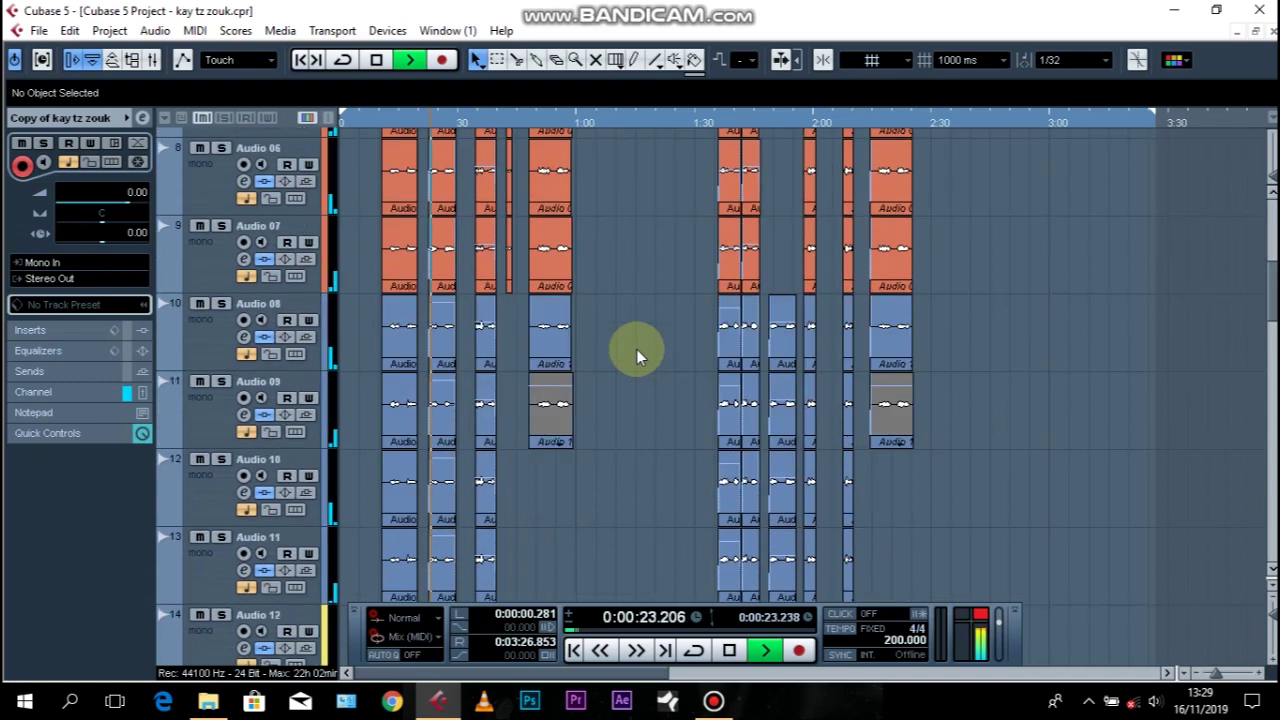
{"action": "scroll", "coordinate": [636, 357], "scroll_direction": "down", "scroll_amount": 2}
{"action": "key", "text": "space"}
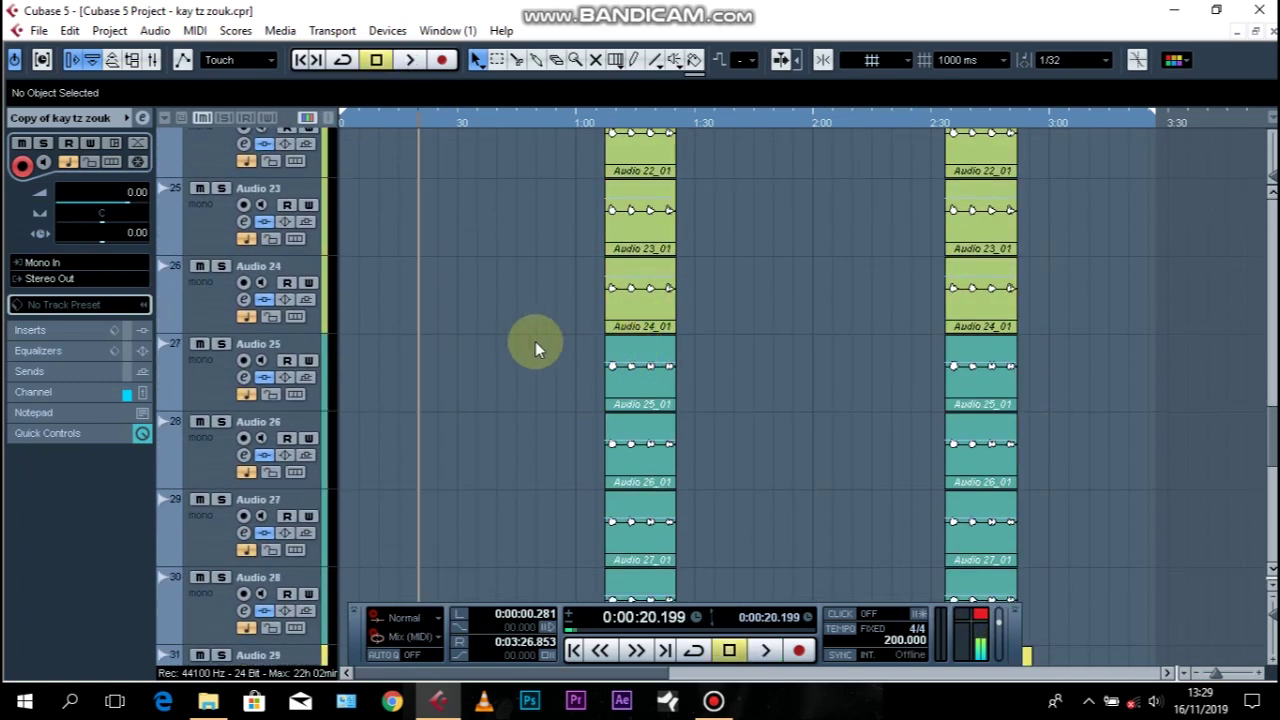
{"action": "scroll", "coordinate": [515, 346], "scroll_direction": "down", "scroll_amount": 10}
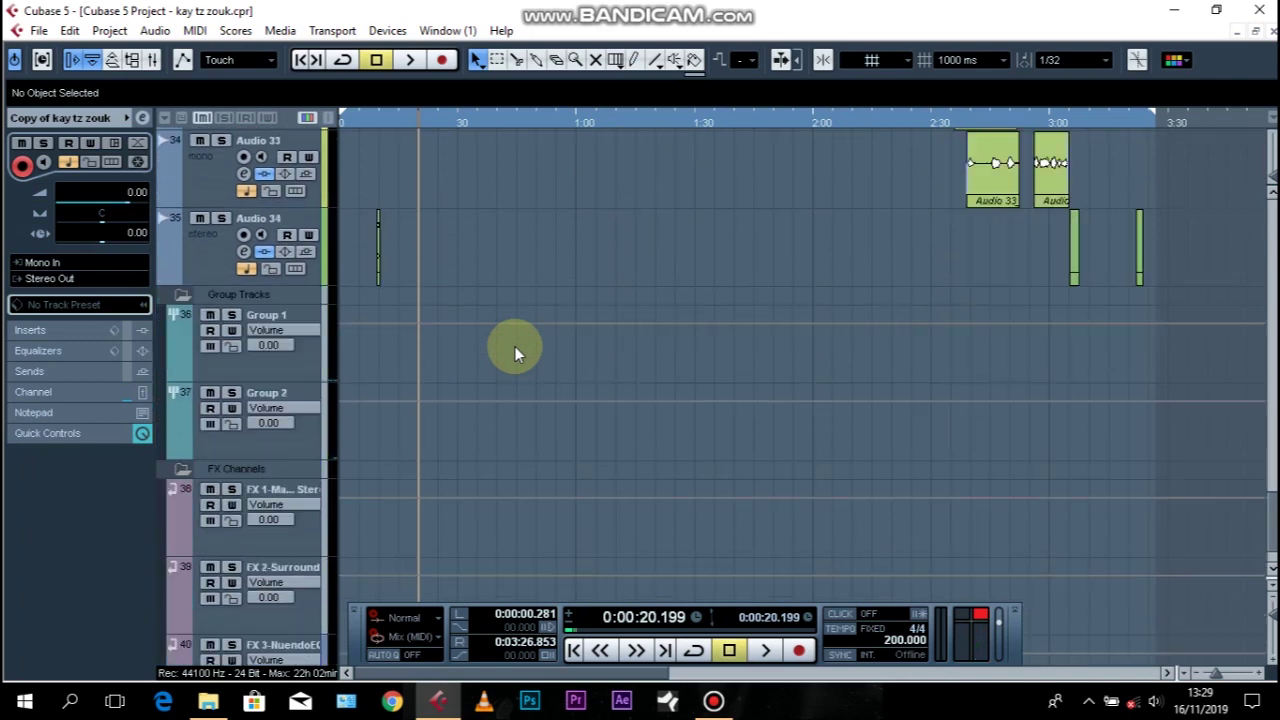
{"action": "scroll", "coordinate": [515, 346], "scroll_direction": "up", "scroll_amount": 6}
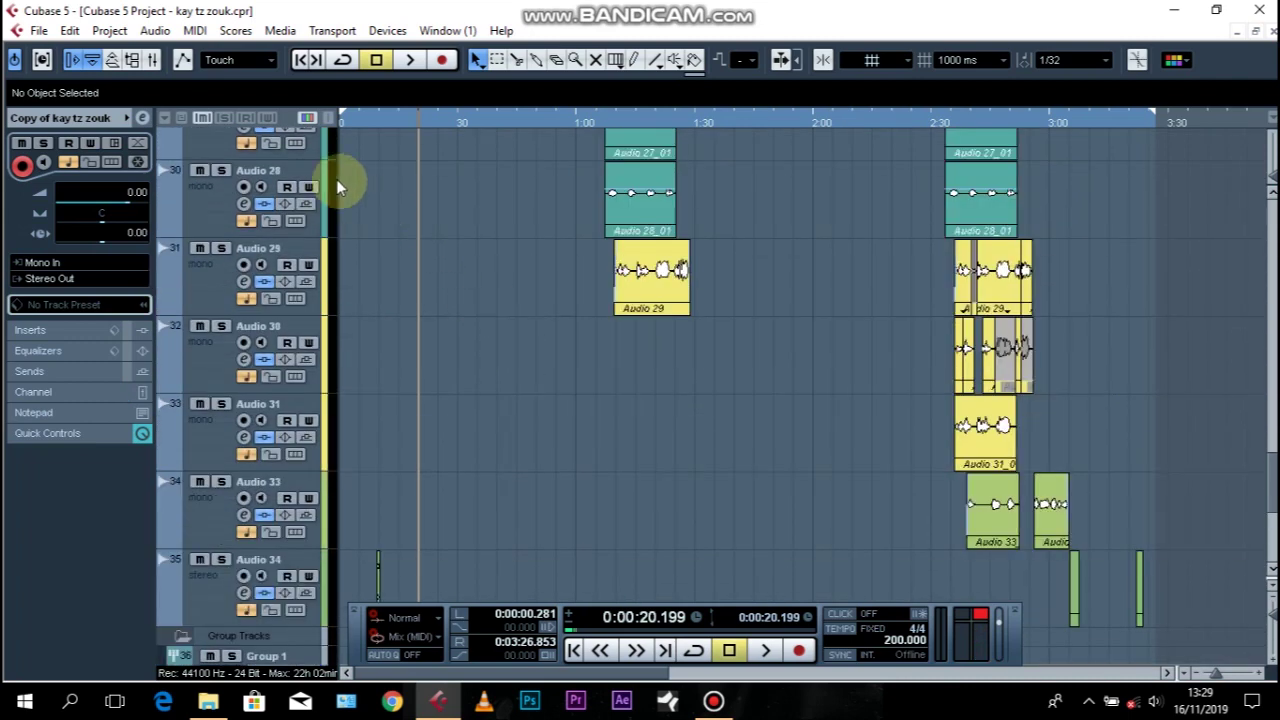
Open the Mixer, reposition it in the upper part of the screen, and widen it to show more channels beside Stereo Out.
{"action": "left_click", "coordinate": [155, 62]}
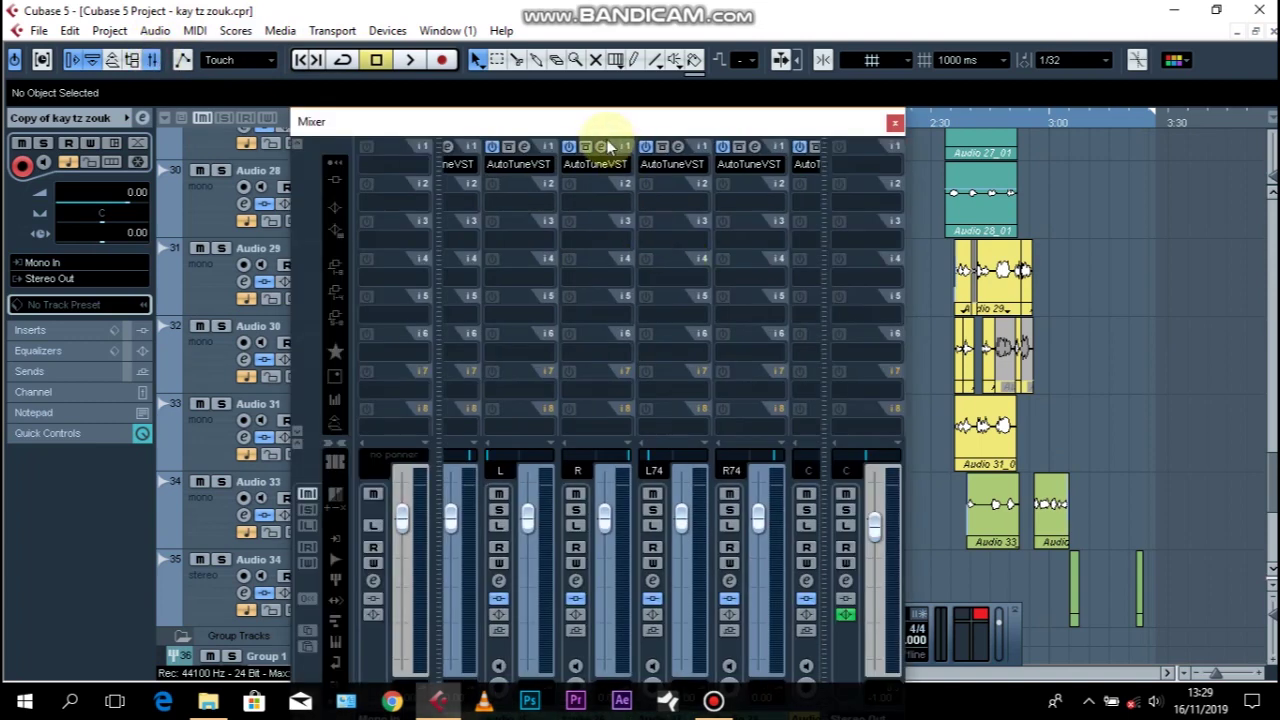
{"action": "left_click", "coordinate": [288, 219]}
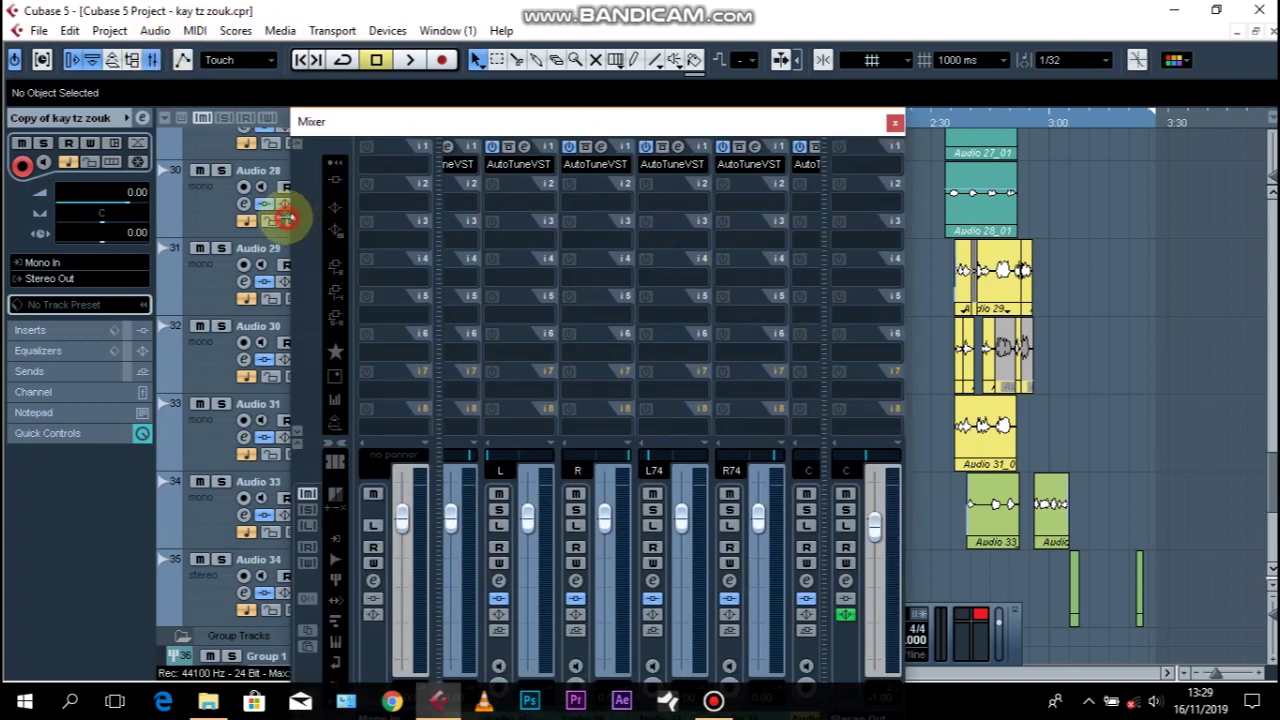
{"action": "left_click_drag", "start_coordinate": [288, 219], "coordinate": [137, 219]}
{"action": "left_click_drag", "start_coordinate": [334, 126], "coordinate": [305, 44]}
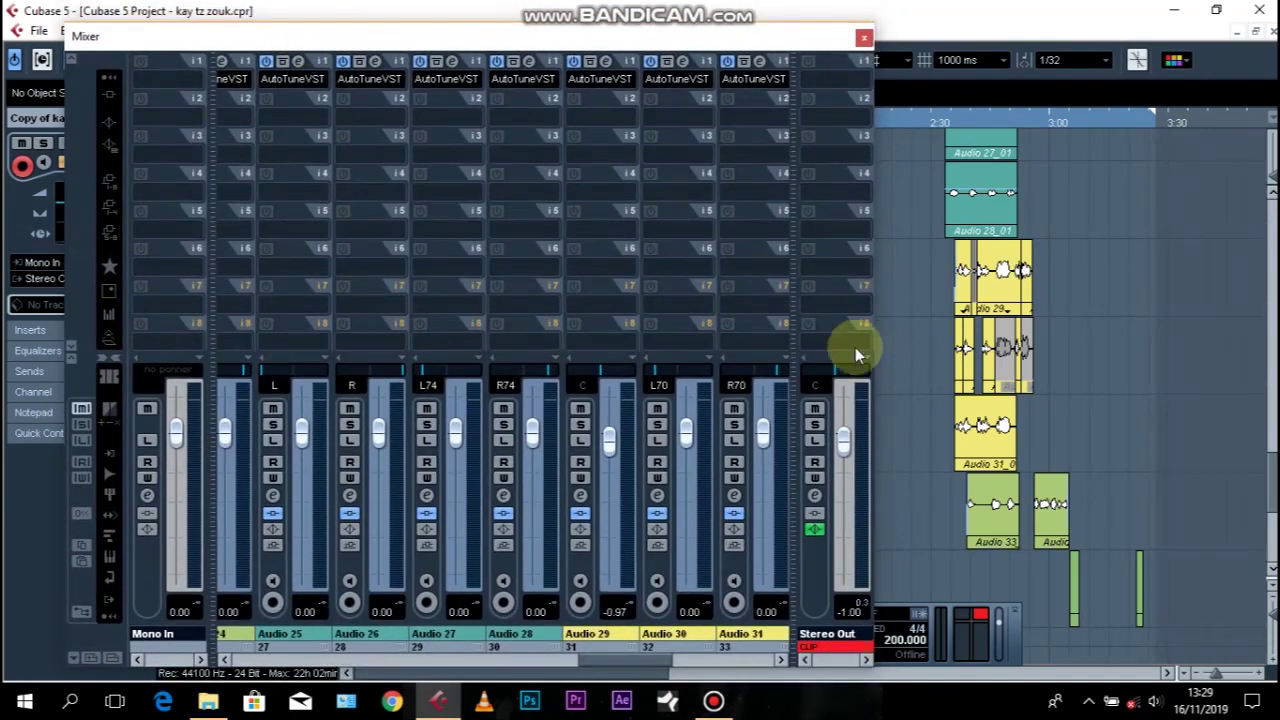
{"action": "left_click_drag", "start_coordinate": [871, 358], "coordinate": [1068, 365]}
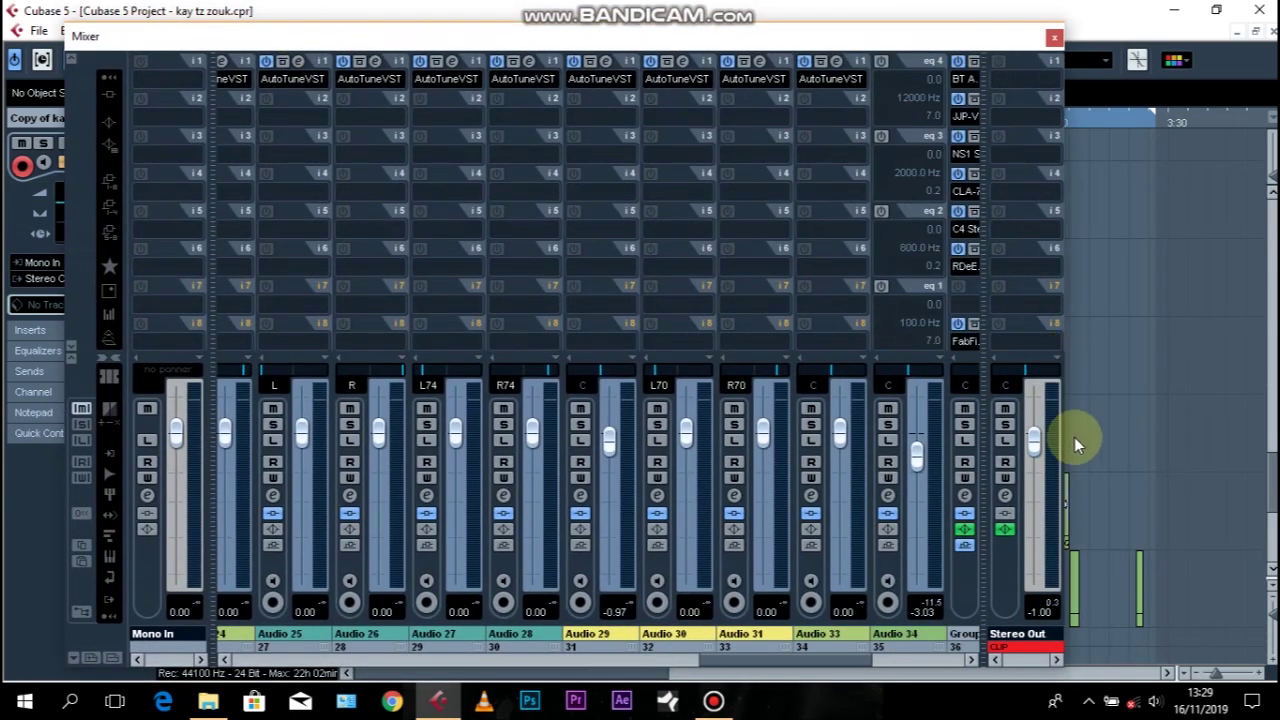
Open the channel settings of Stereo Out, and close the Mixer so the settings window stands alone.
{"action": "left_click", "coordinate": [1005, 495]}
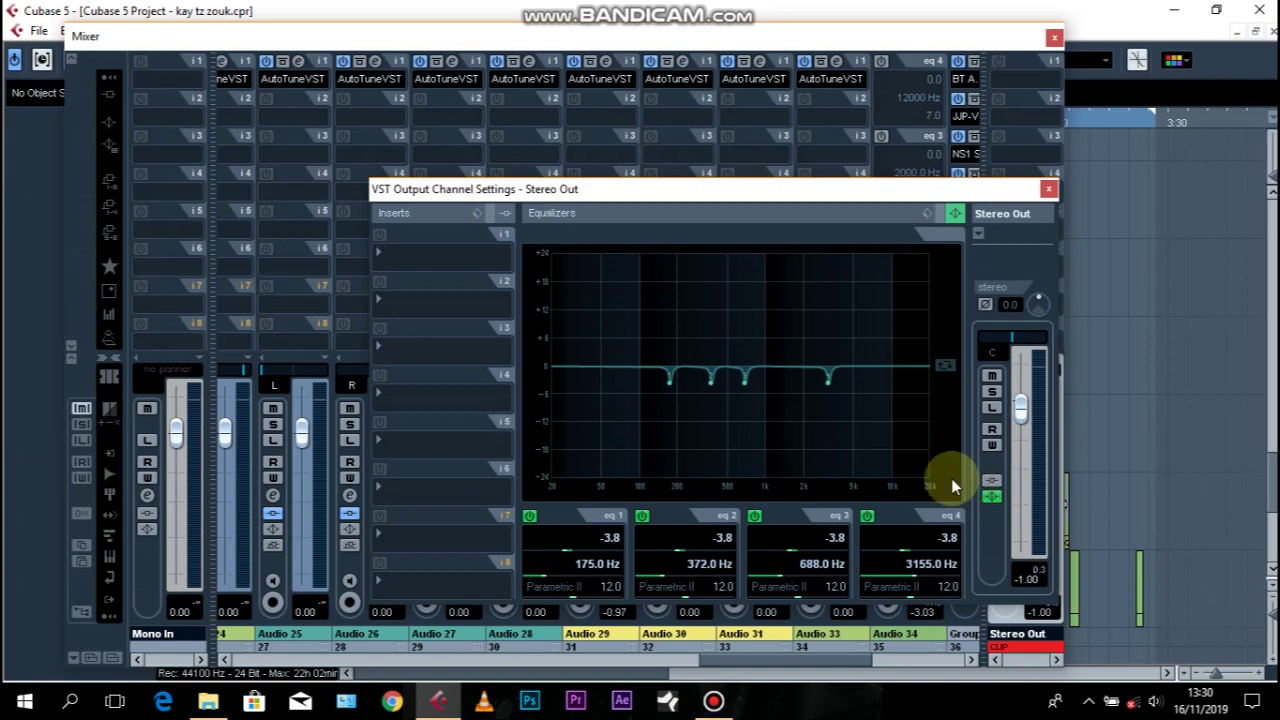
{"action": "left_click_drag", "start_coordinate": [664, 191], "coordinate": [577, 160]}
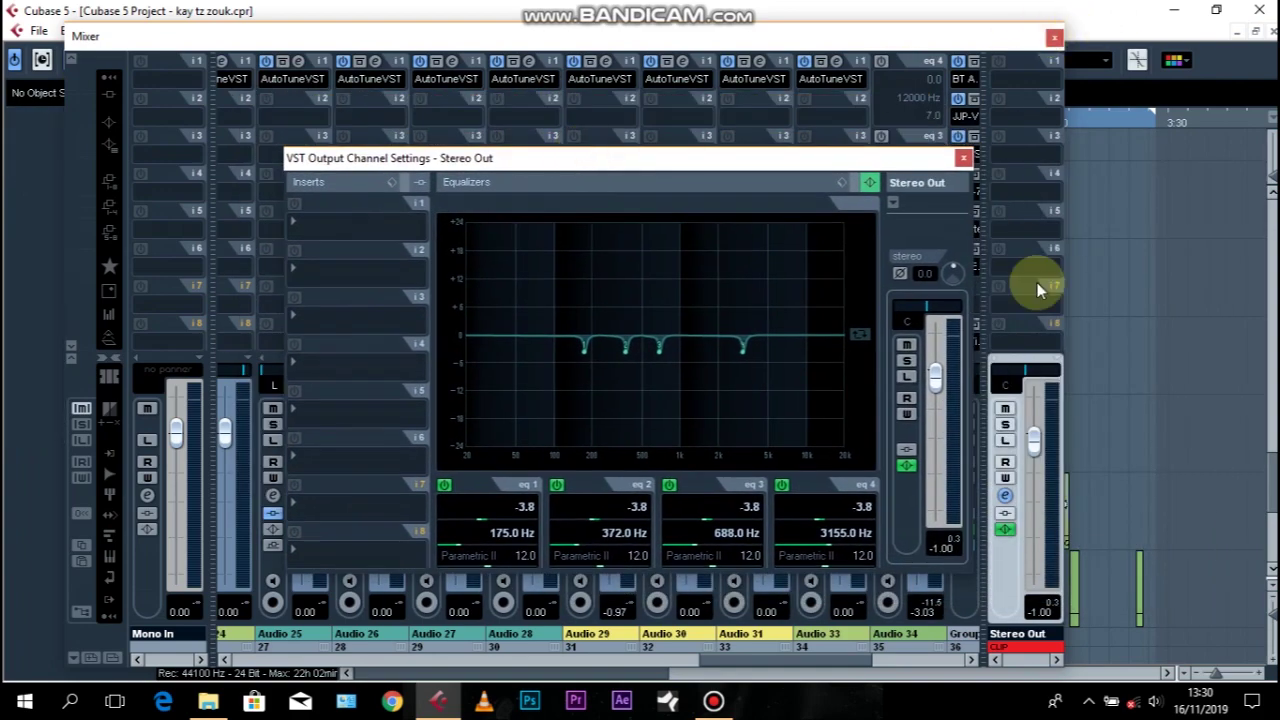
{"action": "left_click", "coordinate": [1033, 648]}
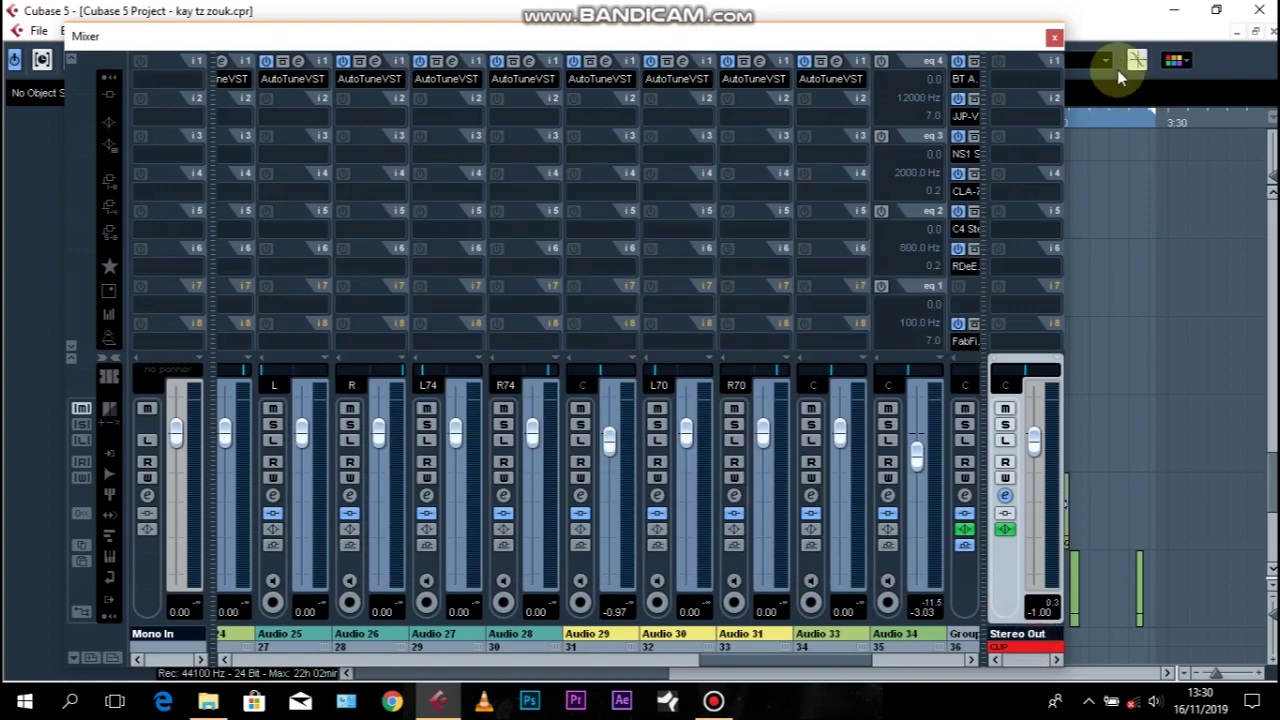
{"action": "left_click", "coordinate": [1054, 36]}
{"action": "left_click_drag", "start_coordinate": [636, 158], "coordinate": [791, 149]}
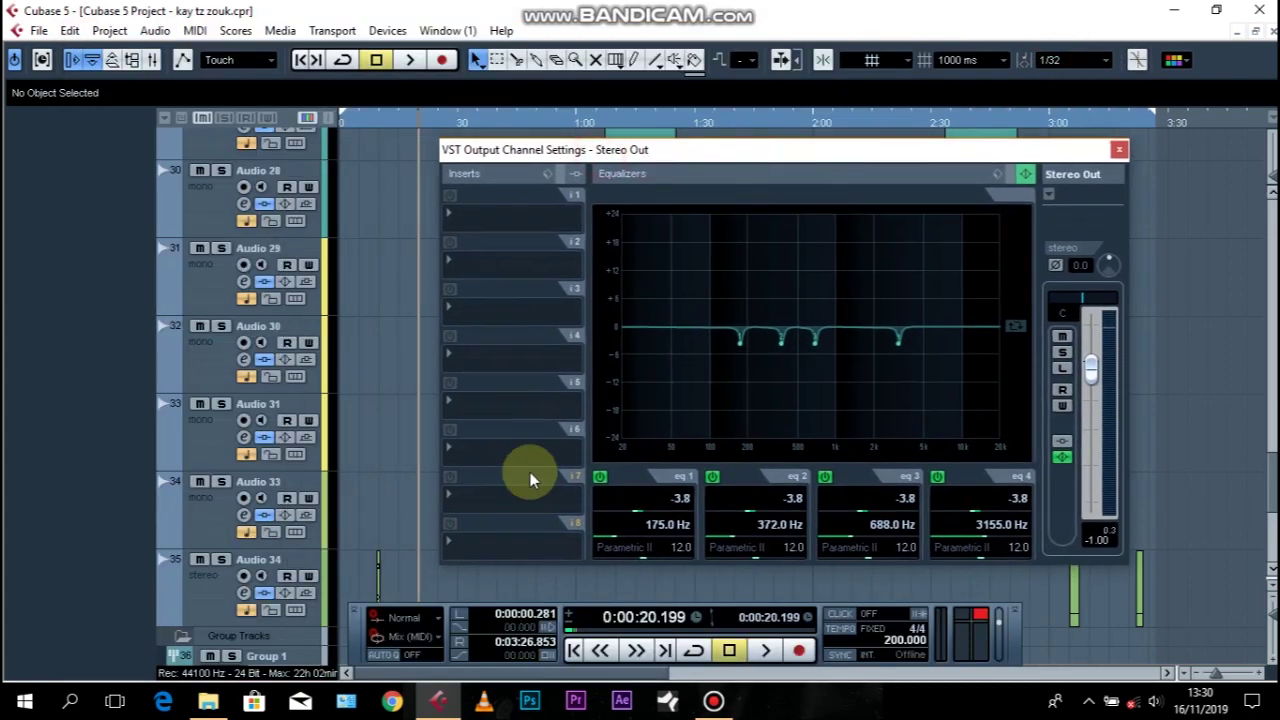
Load the S1 Imager Stereo plug-in into insert slot 8 of Stereo Out, and leave only the plug-in window open.
{"action": "left_click", "coordinate": [489, 548]}
{"action": "mouse_move", "coordinate": [571, 438]}
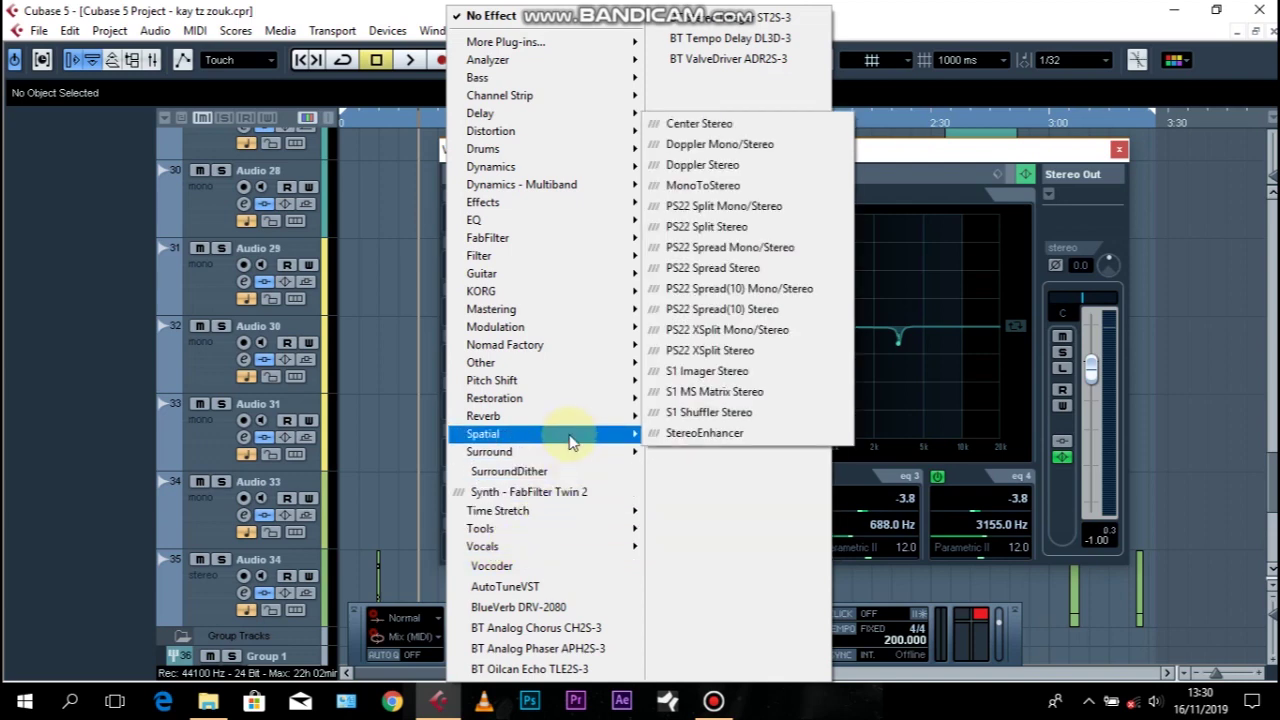
{"action": "left_click", "coordinate": [733, 376]}
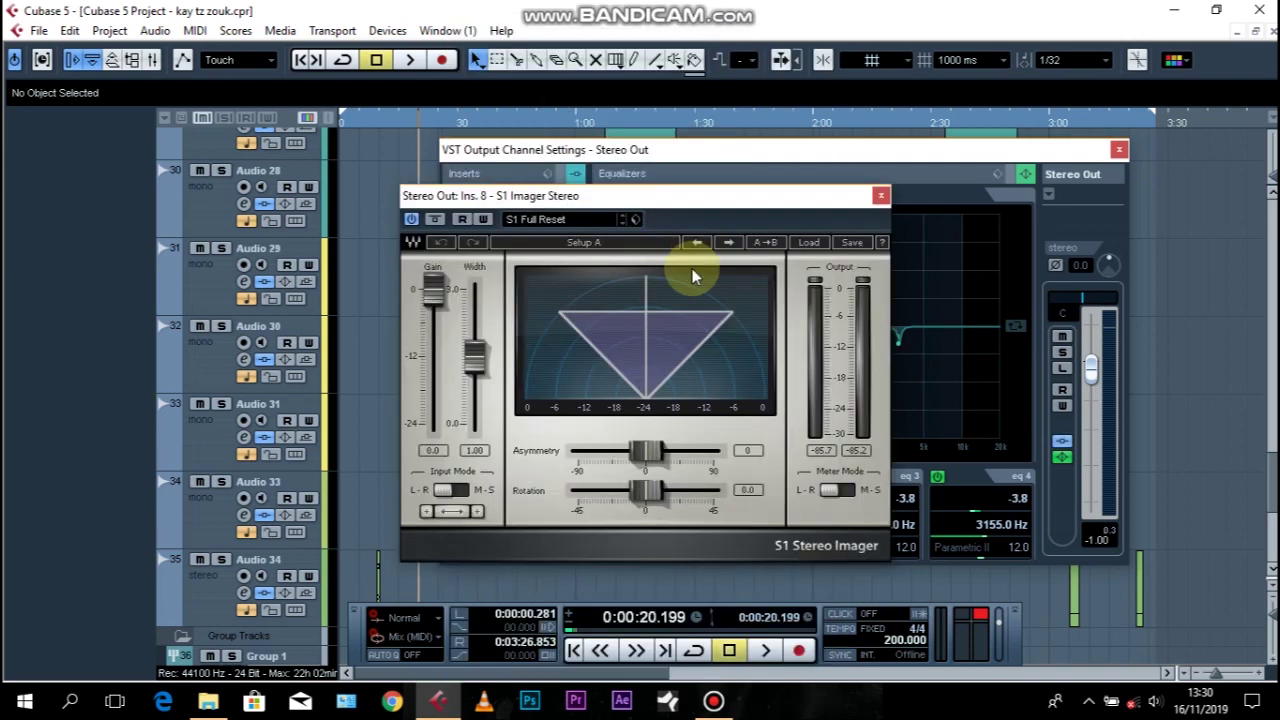
{"action": "left_click_drag", "start_coordinate": [722, 197], "coordinate": [790, 188]}
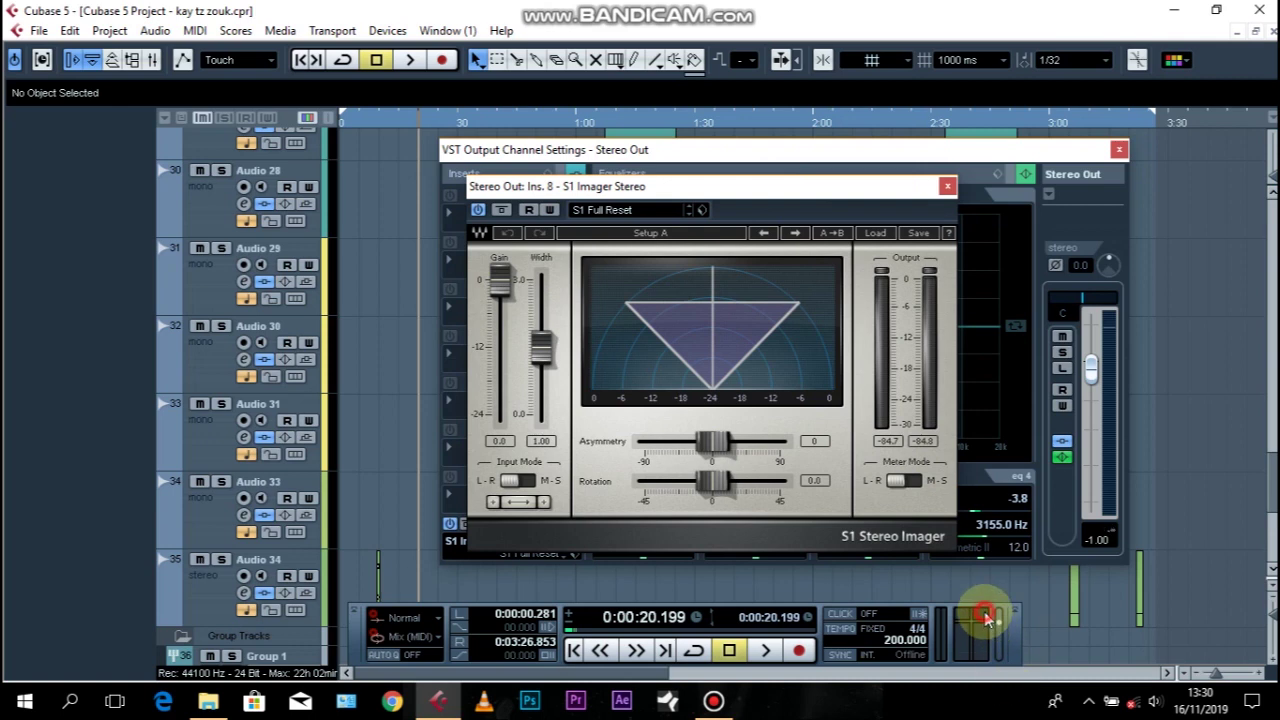
{"action": "left_click", "coordinate": [1119, 149]}
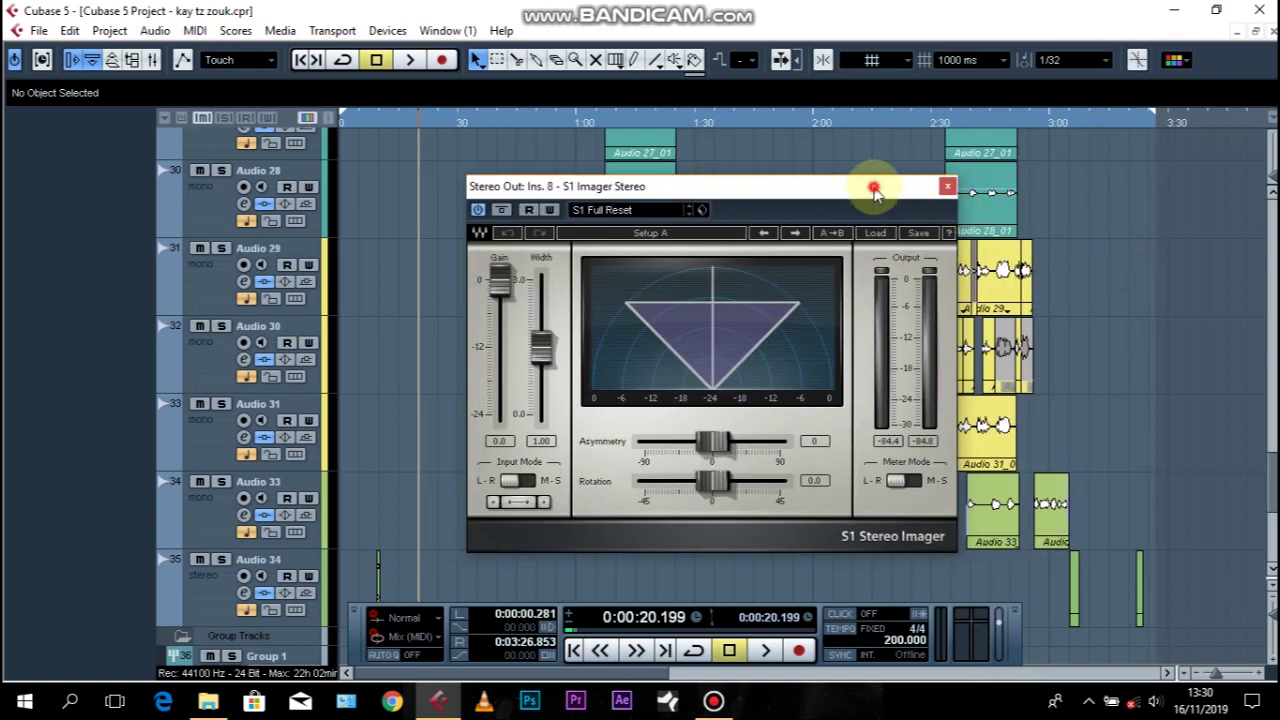
{"action": "left_click_drag", "start_coordinate": [872, 191], "coordinate": [846, 177]}
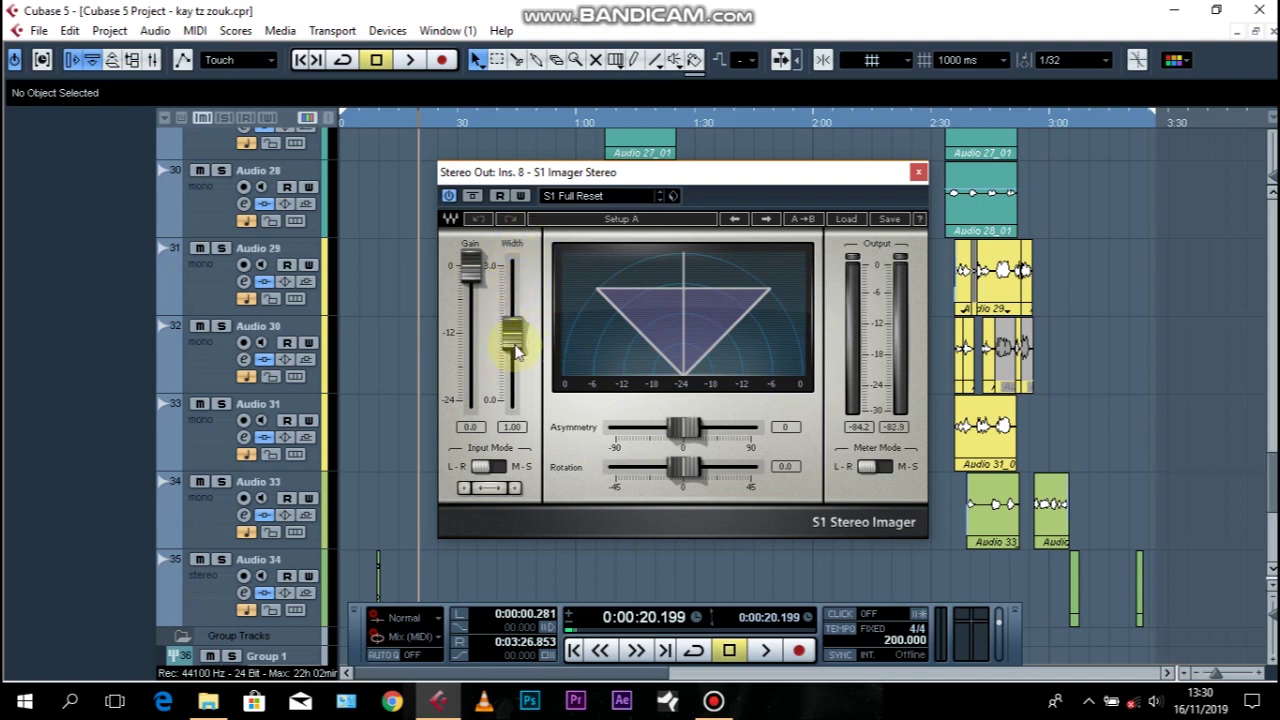
Try the S1 Imager's Width at about 1.66 and at 0, and return it to 1.
{"action": "left_click_drag", "start_coordinate": [513, 345], "coordinate": [513, 306]}
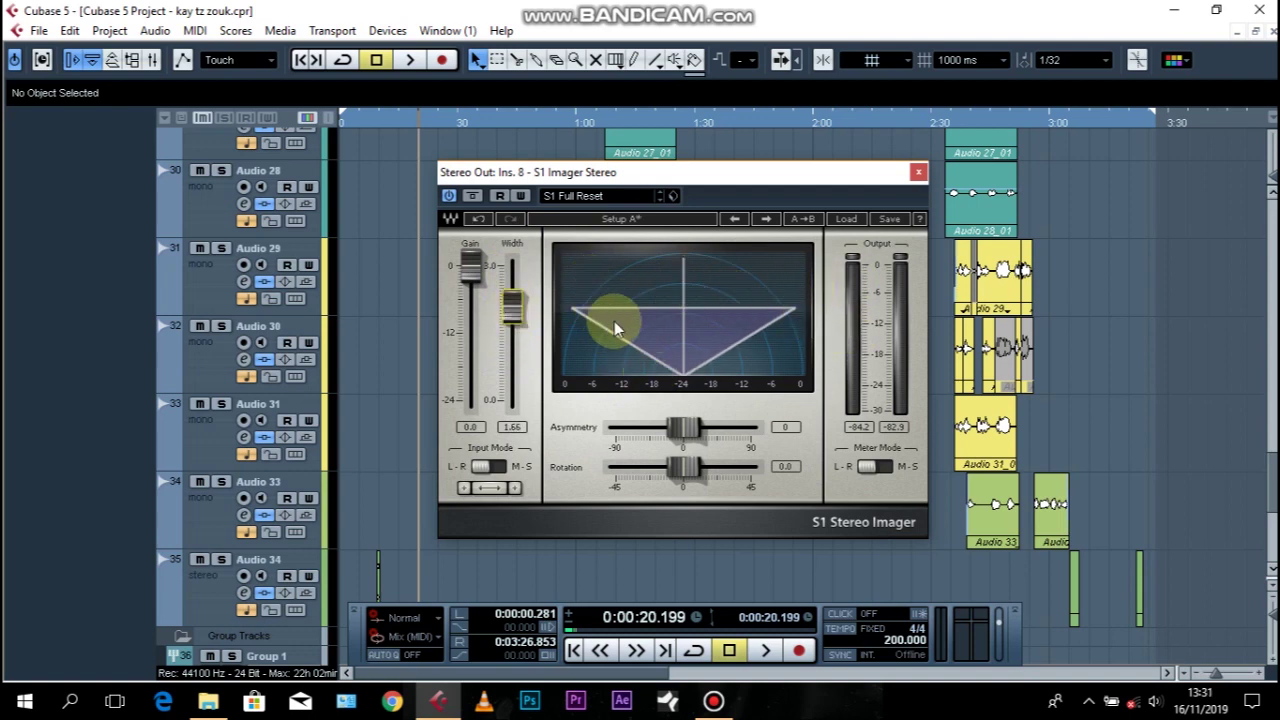
{"action": "left_click_drag", "start_coordinate": [513, 300], "coordinate": [512, 341]}
{"action": "double_click", "coordinate": [514, 338]}
{"action": "key", "text": "BackSpace"}
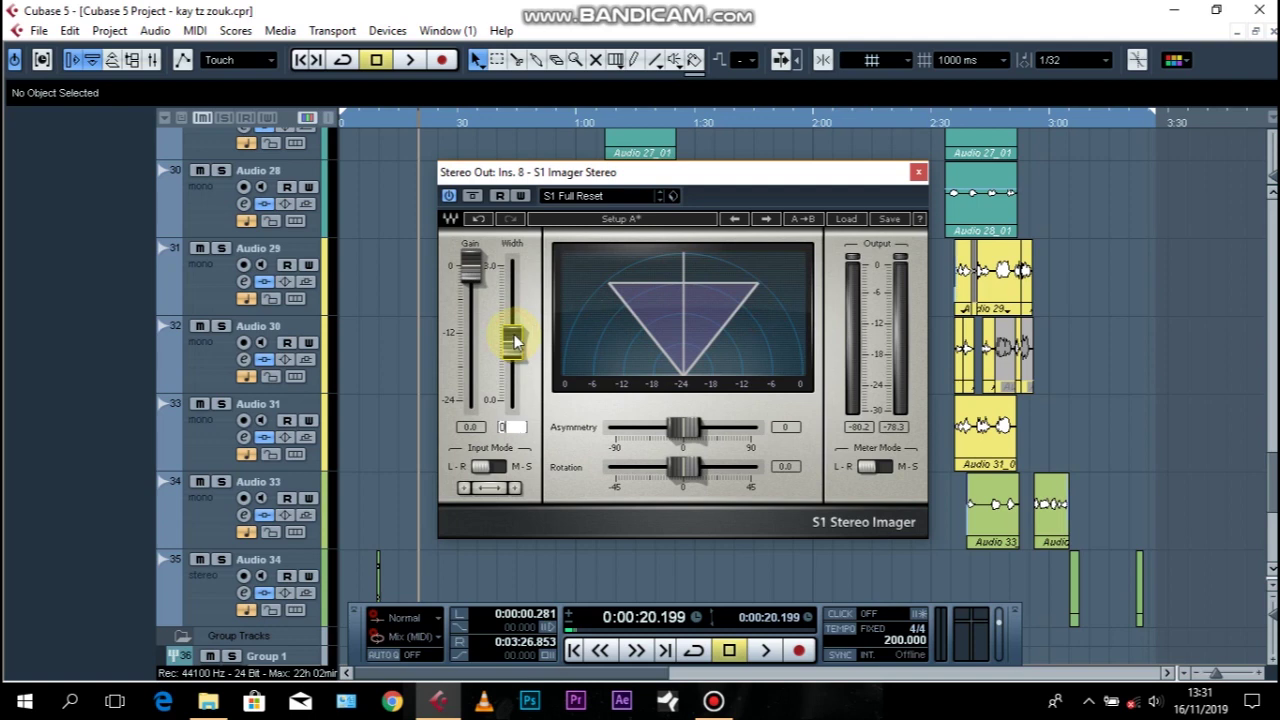
{"action": "type", "text": "0"}
{"action": "key", "text": "Return"}
{"action": "left_click_drag", "start_coordinate": [510, 400], "coordinate": [512, 343]}
{"action": "double_click", "coordinate": [517, 349]}
{"action": "type", "text": "1"}
{"action": "key", "text": "Return"}
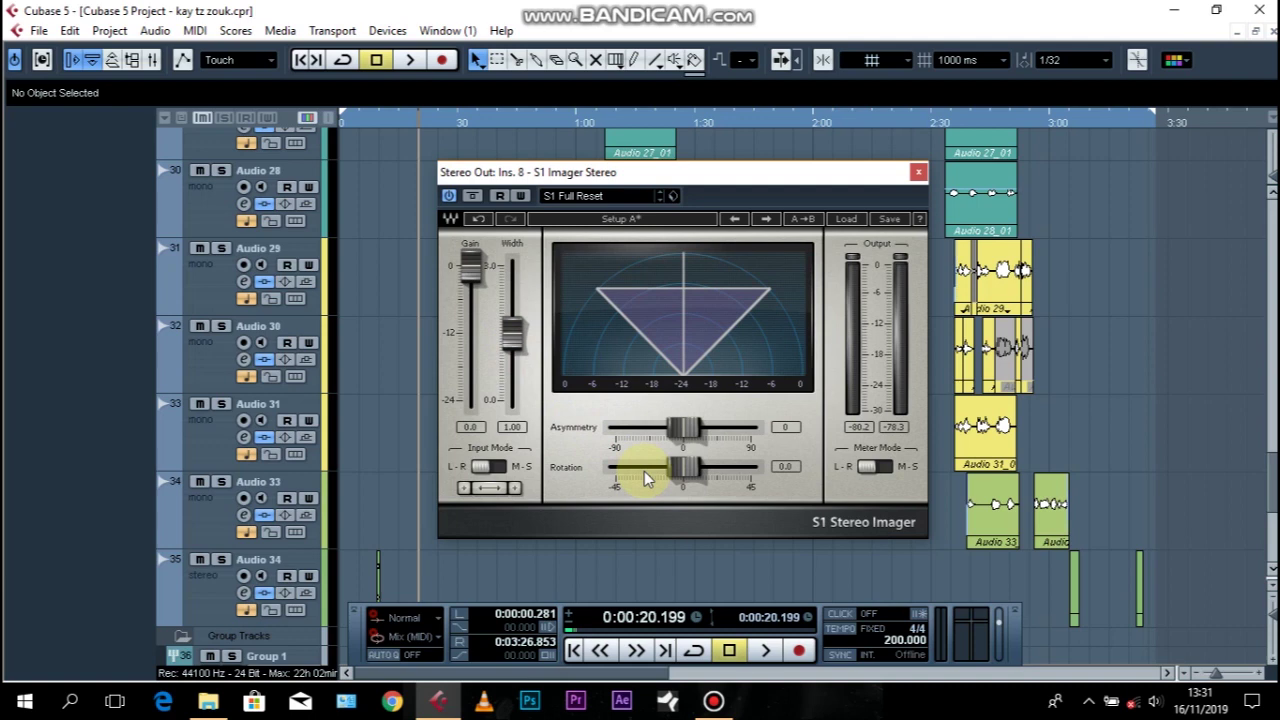
Play the song from about 0:20 and toggle the S1 Imager's power to compare the sound at Width 1.
{"action": "key", "text": "space"}
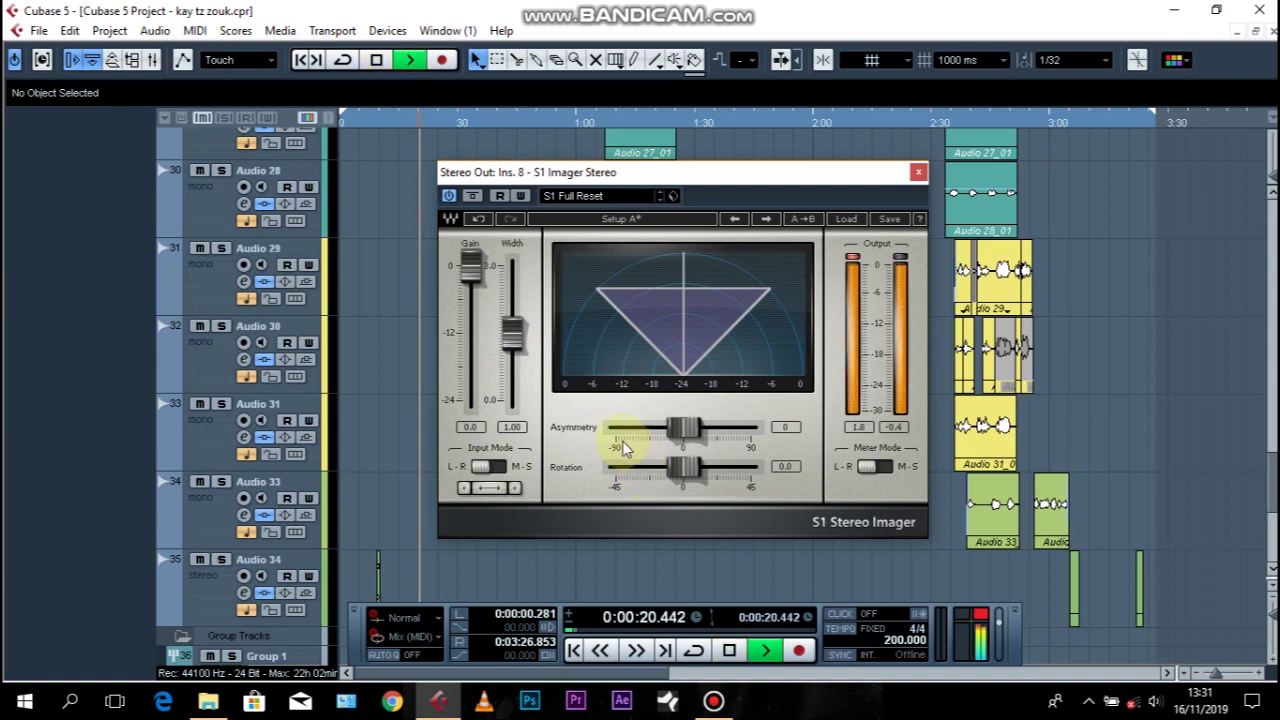
{"action": "left_click", "coordinate": [450, 197]}
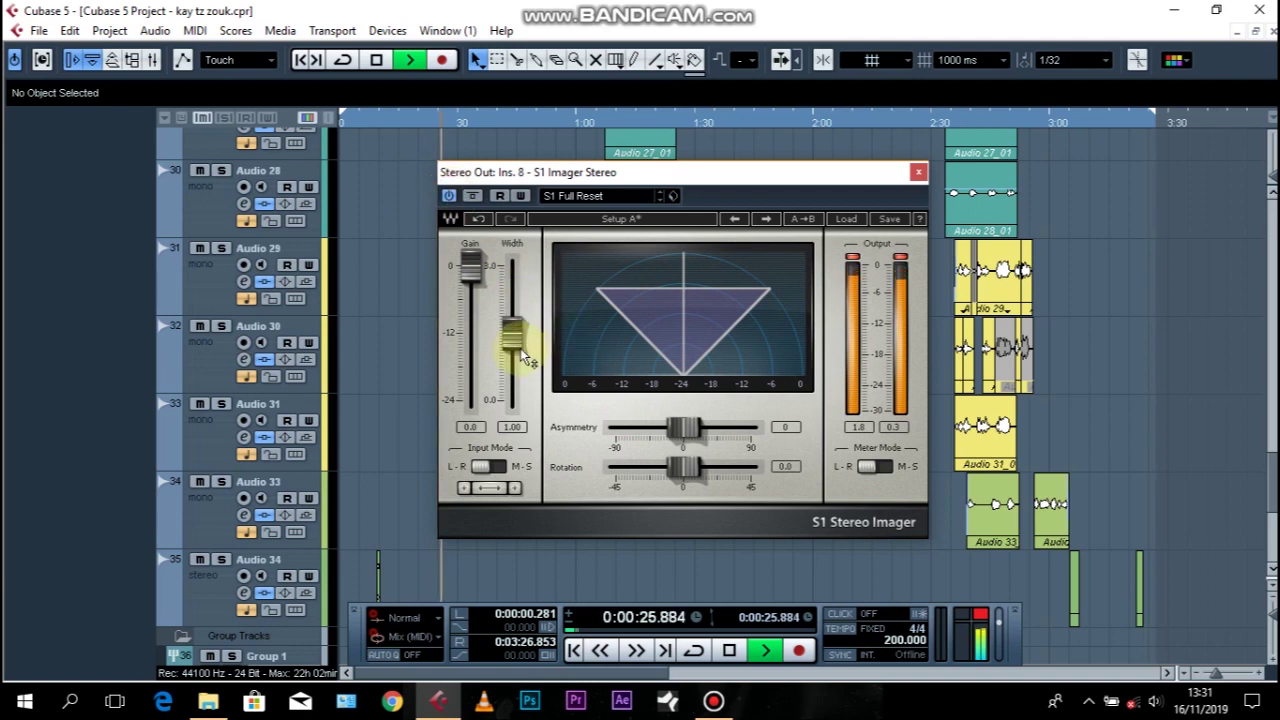
{"action": "key", "text": "space"}
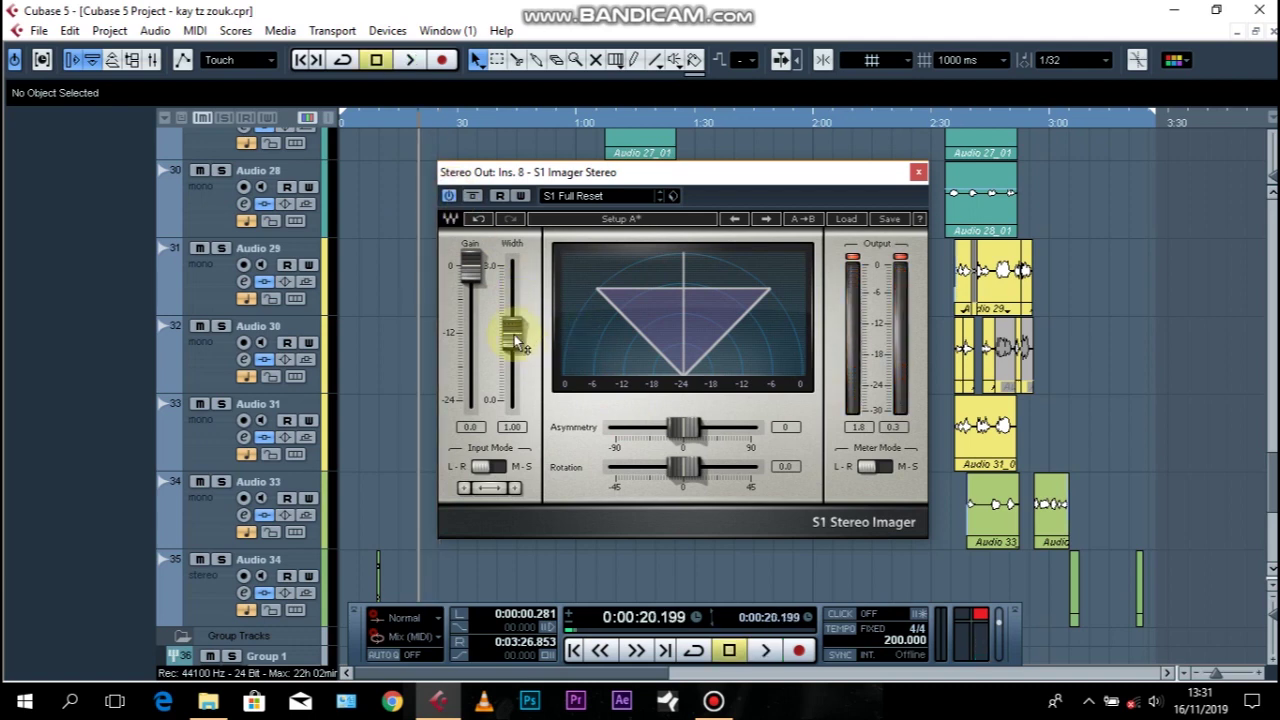
Play the song while raising the S1 Imager's Width to 3, stop playback, and lower the Width to about 1.48.
{"action": "key", "text": "space"}
{"action": "left_click_drag", "start_coordinate": [514, 334], "coordinate": [514, 275]}
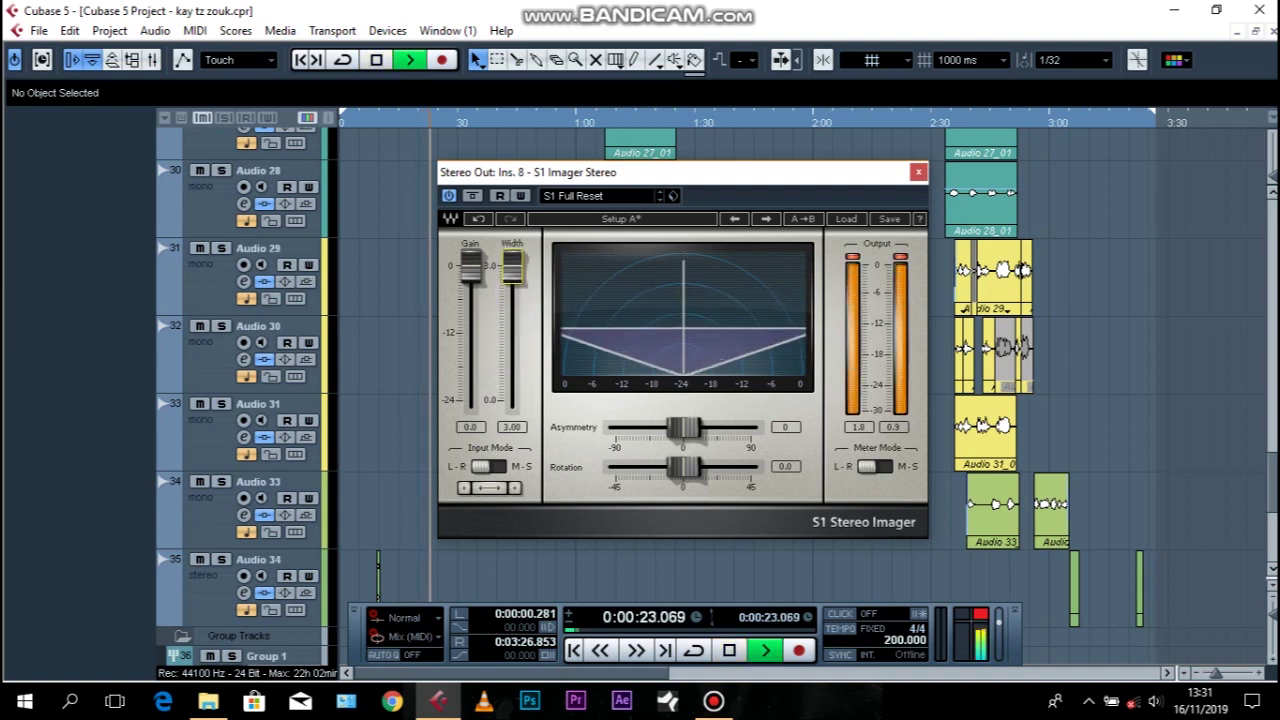
{"action": "key", "text": "space"}
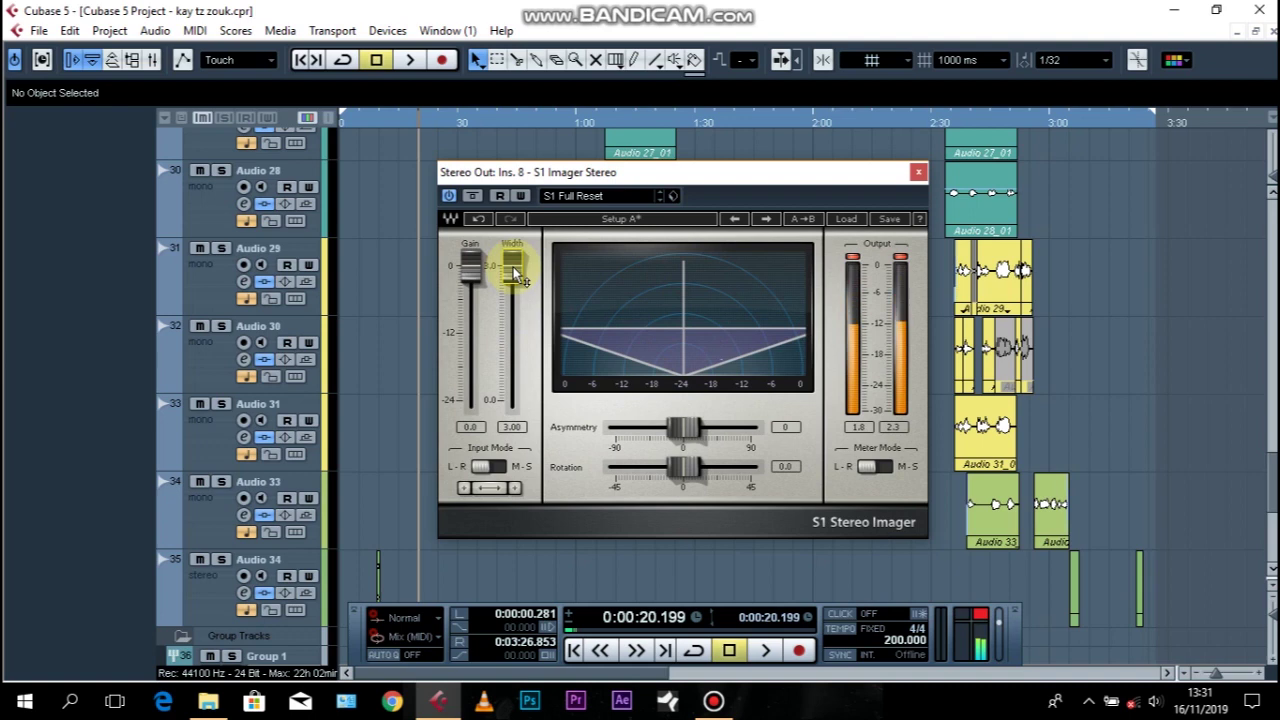
{"action": "left_click_drag", "start_coordinate": [514, 274], "coordinate": [514, 320]}
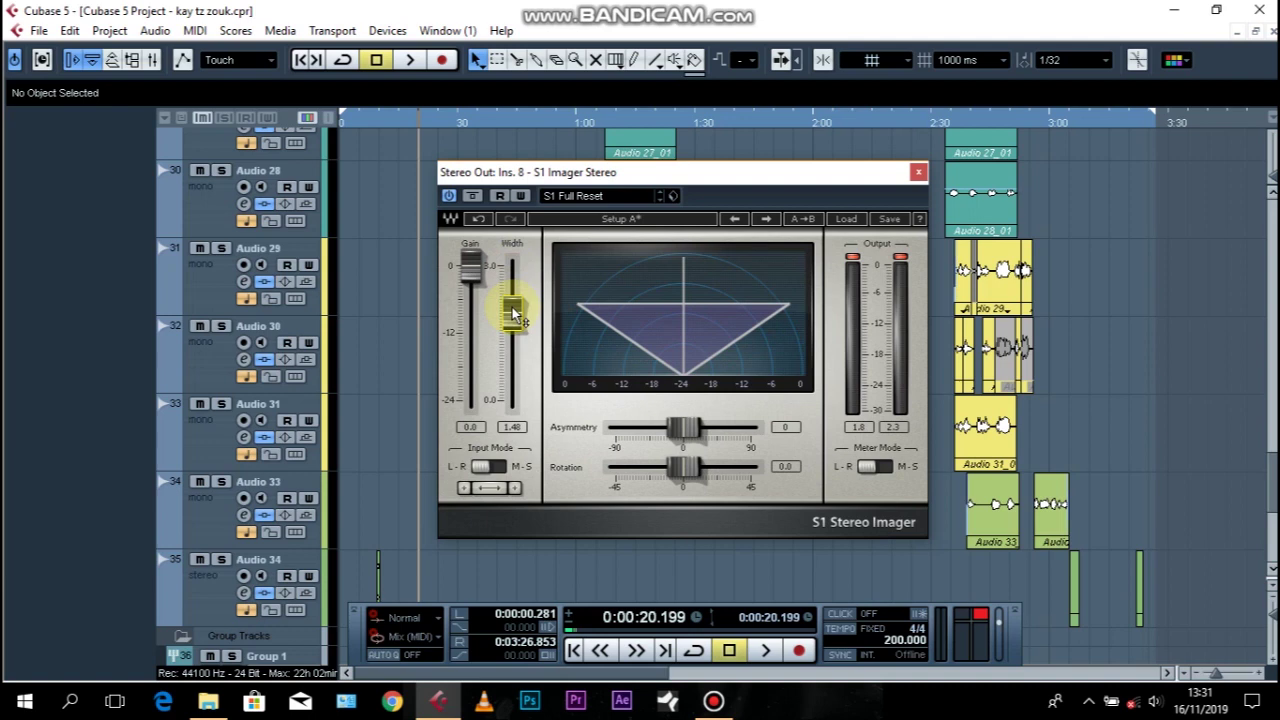
Set the S1 Imager's Width to 0, play the song, and close the plug-in window.
{"action": "left_click_drag", "start_coordinate": [512, 313], "coordinate": [512, 400]}
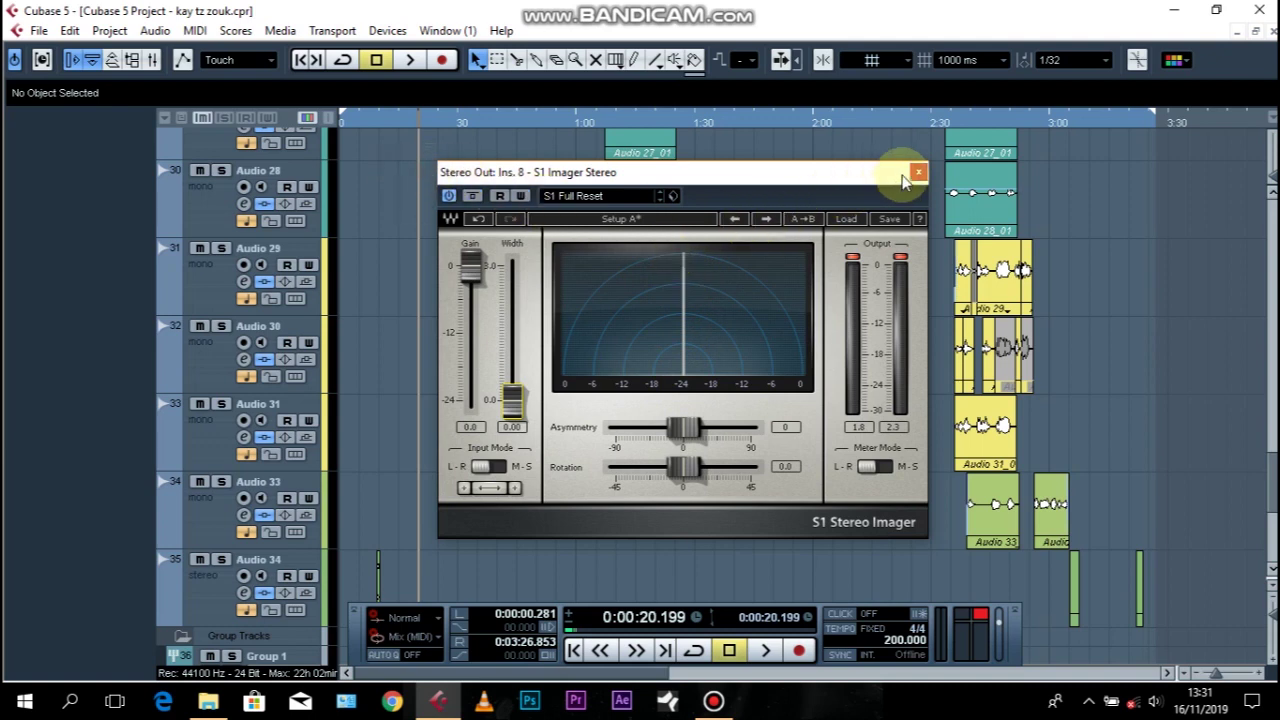
{"action": "key", "text": "space"}
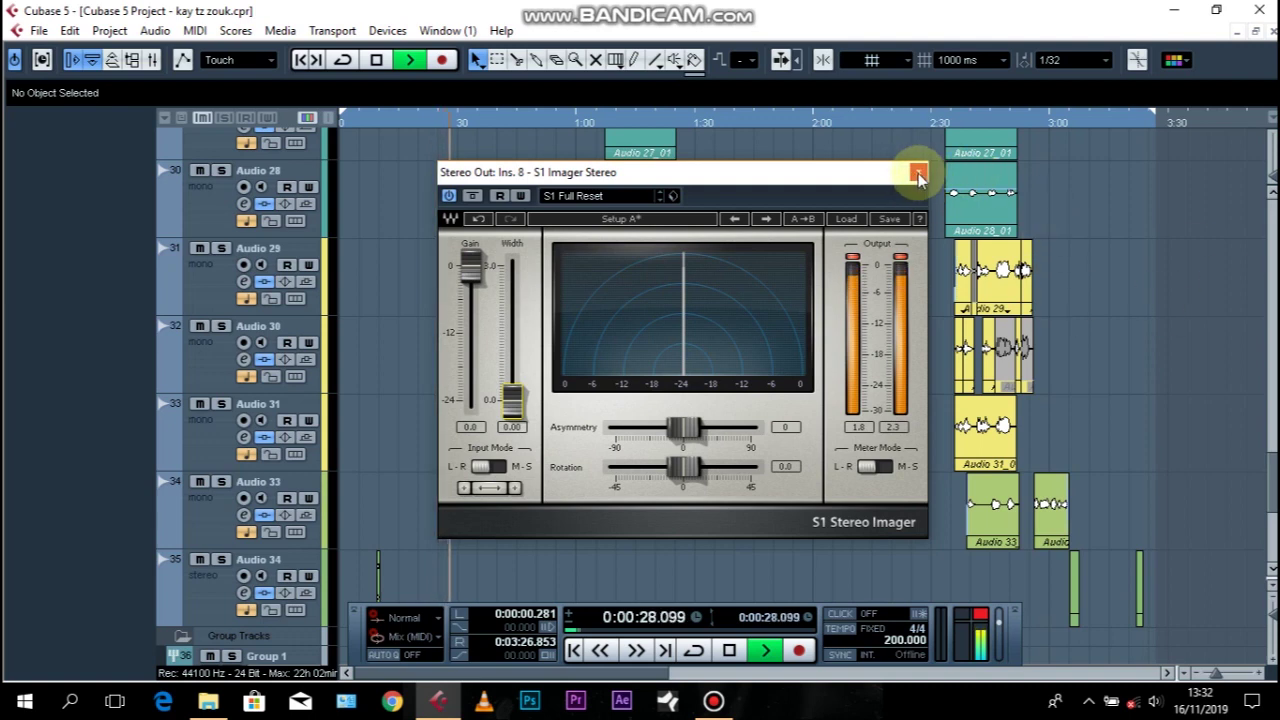
{"action": "left_click", "coordinate": [918, 173]}
Open the CLA-76 compressor in insert slot 4 of Group 1, and raise its Output to about -17.
{"action": "scroll", "coordinate": [590, 293], "scroll_direction": "down", "scroll_amount": 5}
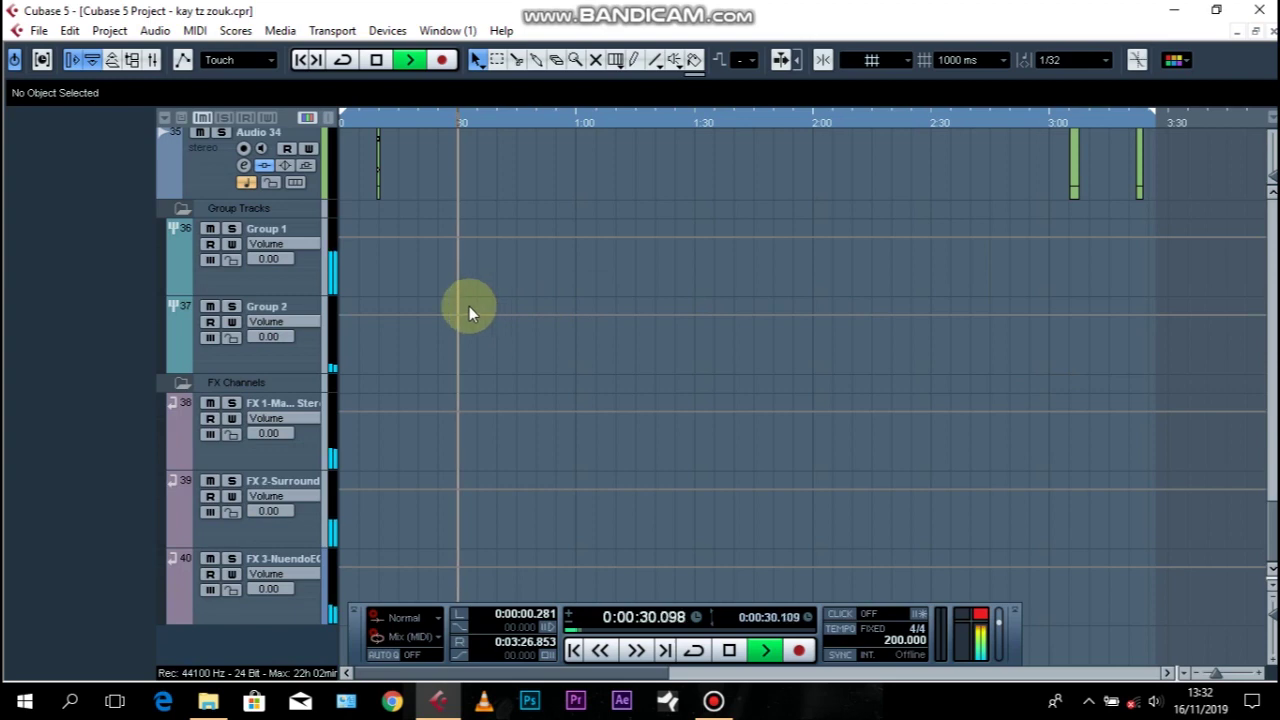
{"action": "left_click", "coordinate": [302, 273]}
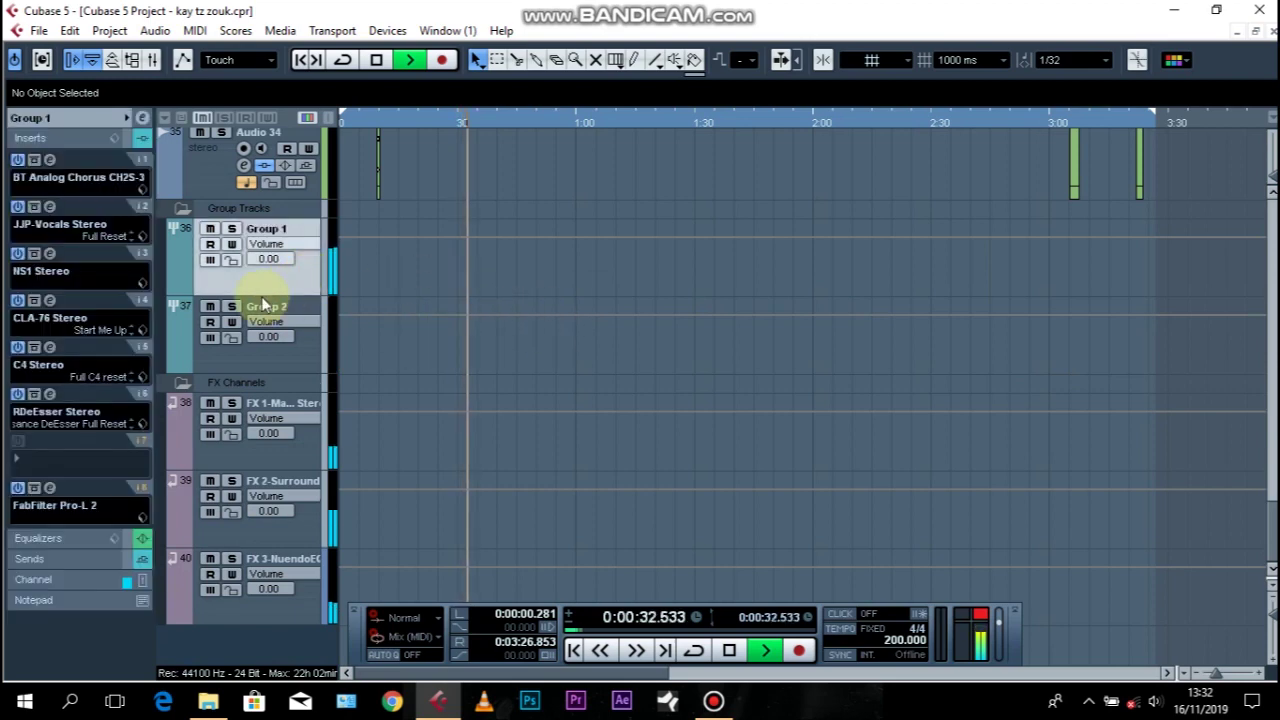
{"action": "left_click", "coordinate": [51, 298]}
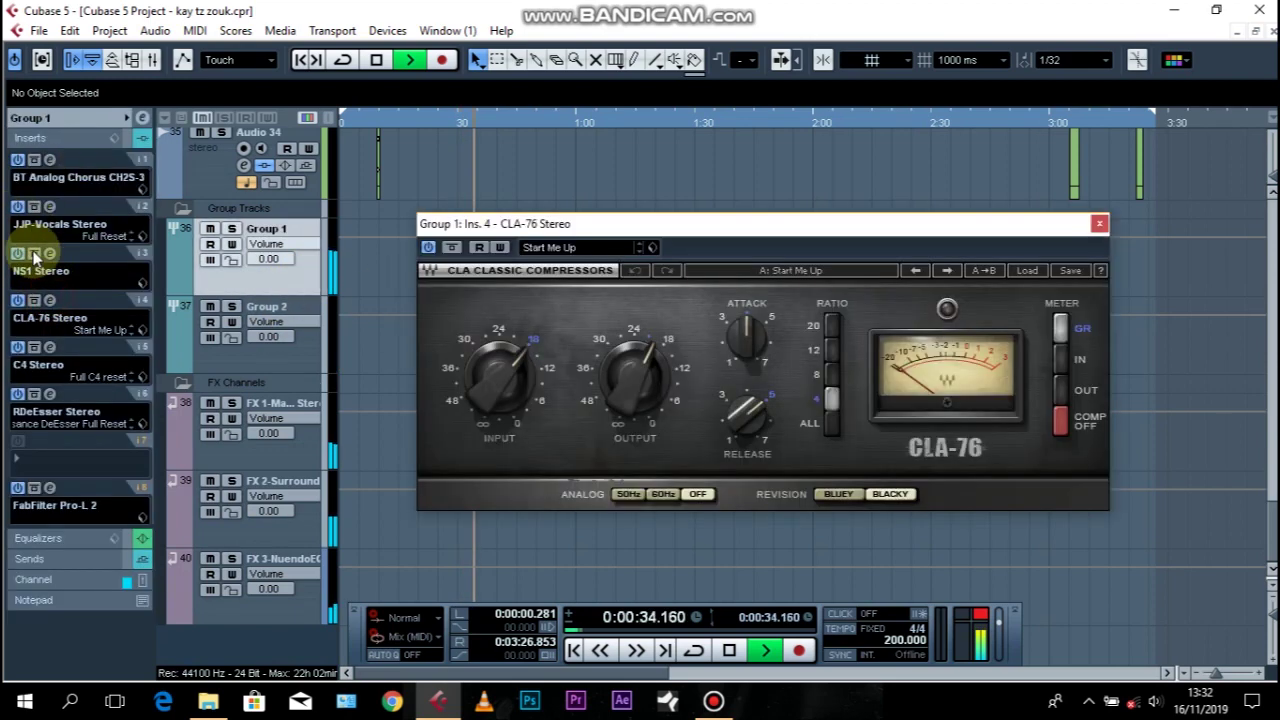
{"action": "left_click", "coordinate": [643, 381]}
{"action": "left_click_drag", "start_coordinate": [643, 381], "coordinate": [643, 355]}
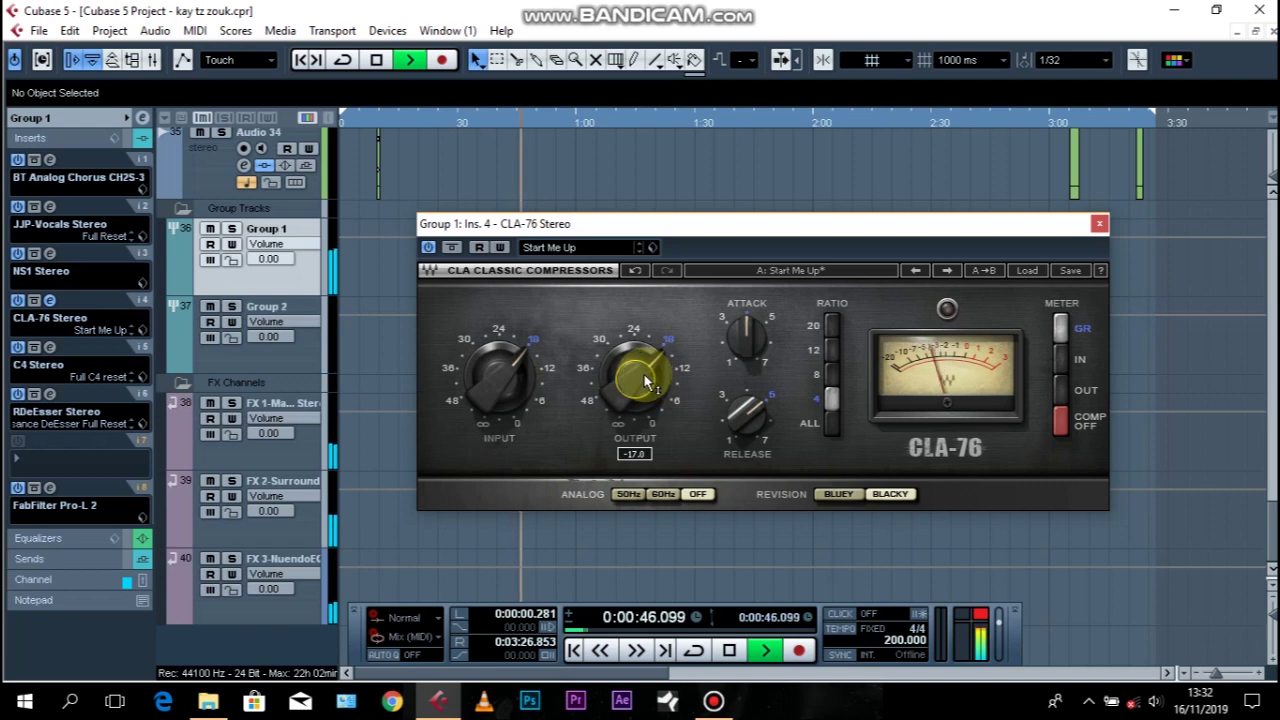
{"action": "left_click_drag", "start_coordinate": [641, 376], "coordinate": [641, 376]}
Fine-tune the Output of Group 1's CLA-76, turn its Release slightly past 5, and lower its Attack slightly.
{"action": "left_click_drag", "start_coordinate": [748, 418], "coordinate": [748, 406]}
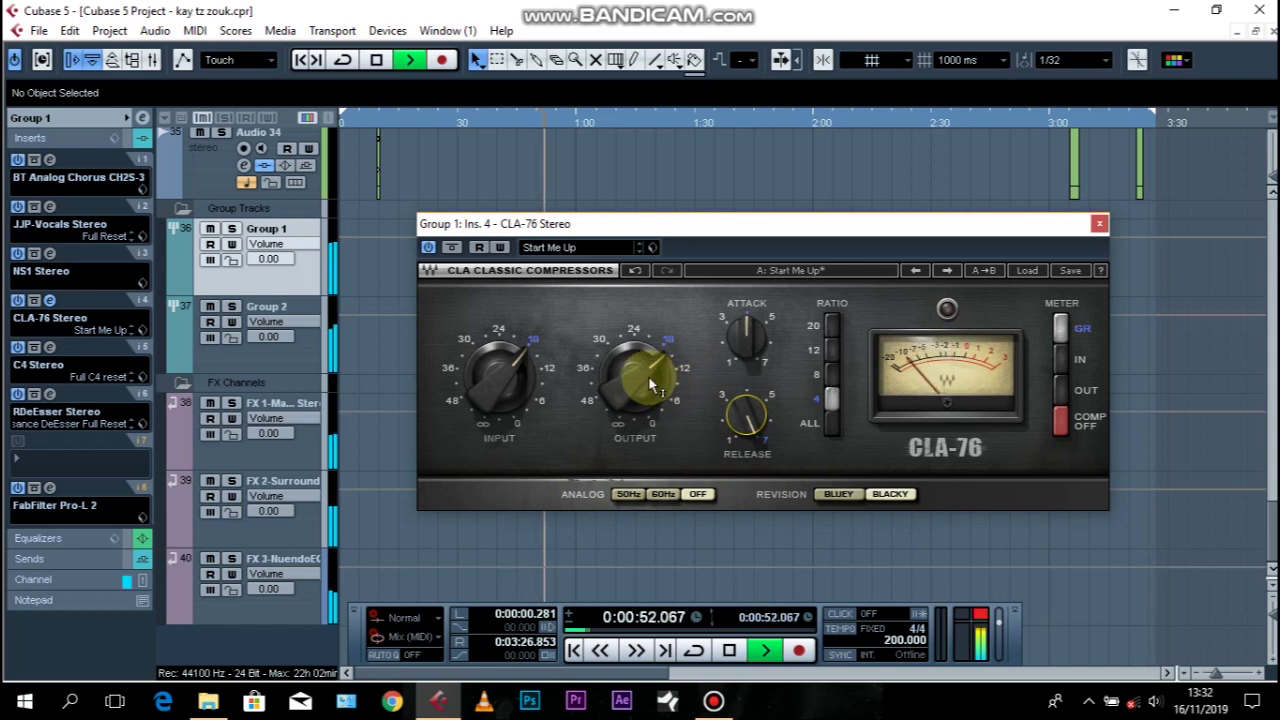
{"action": "left_click_drag", "start_coordinate": [651, 385], "coordinate": [651, 382]}
{"action": "left_click_drag", "start_coordinate": [745, 412], "coordinate": [700, 330]}
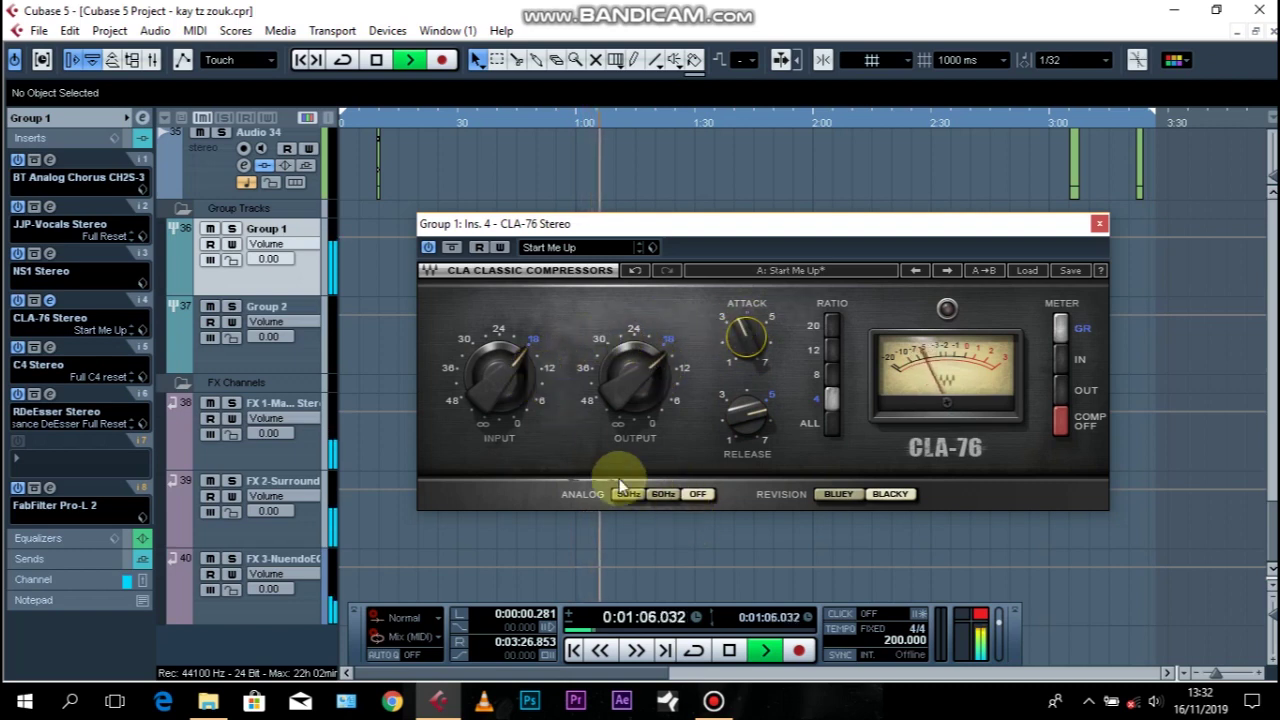
On Group 2's CLA-76 compressor, raise the Output to about -16, turn the Release to 7, and close the plug-in.
{"action": "left_click", "coordinate": [300, 347]}
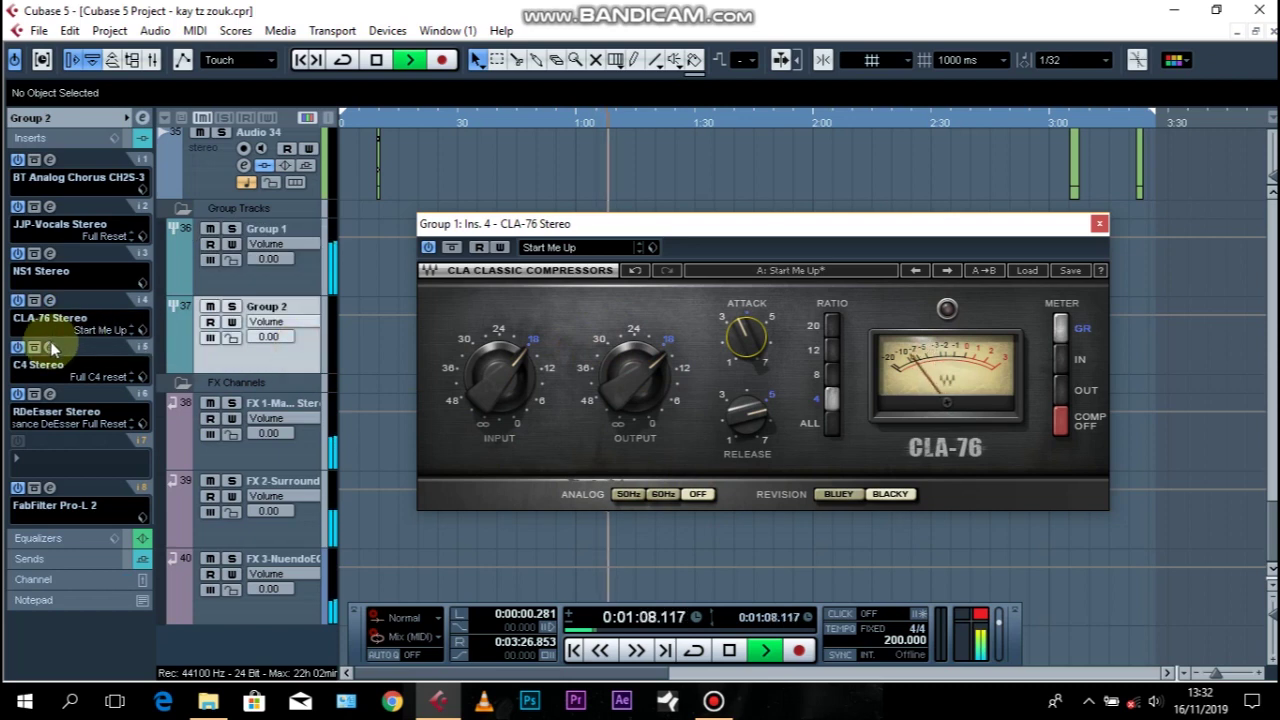
{"action": "left_click", "coordinate": [54, 300]}
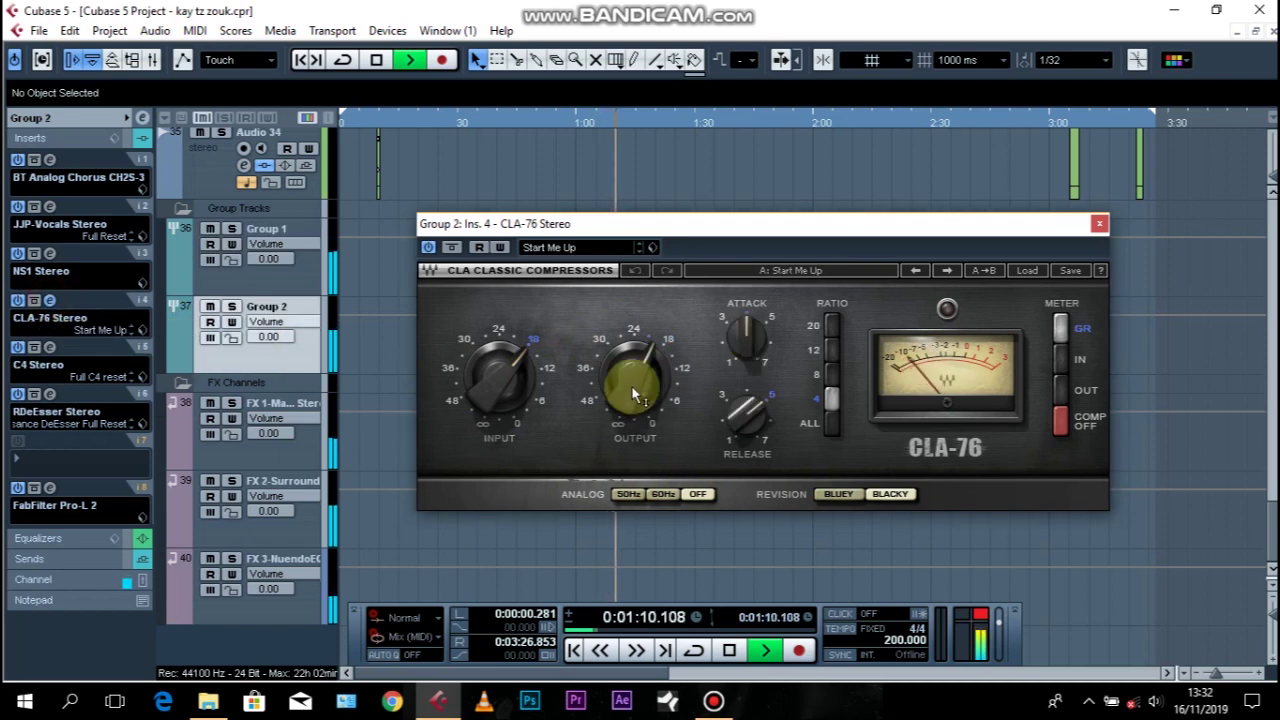
{"action": "left_click_drag", "start_coordinate": [646, 388], "coordinate": [638, 367]}
{"action": "left_click_drag", "start_coordinate": [758, 418], "coordinate": [758, 388]}
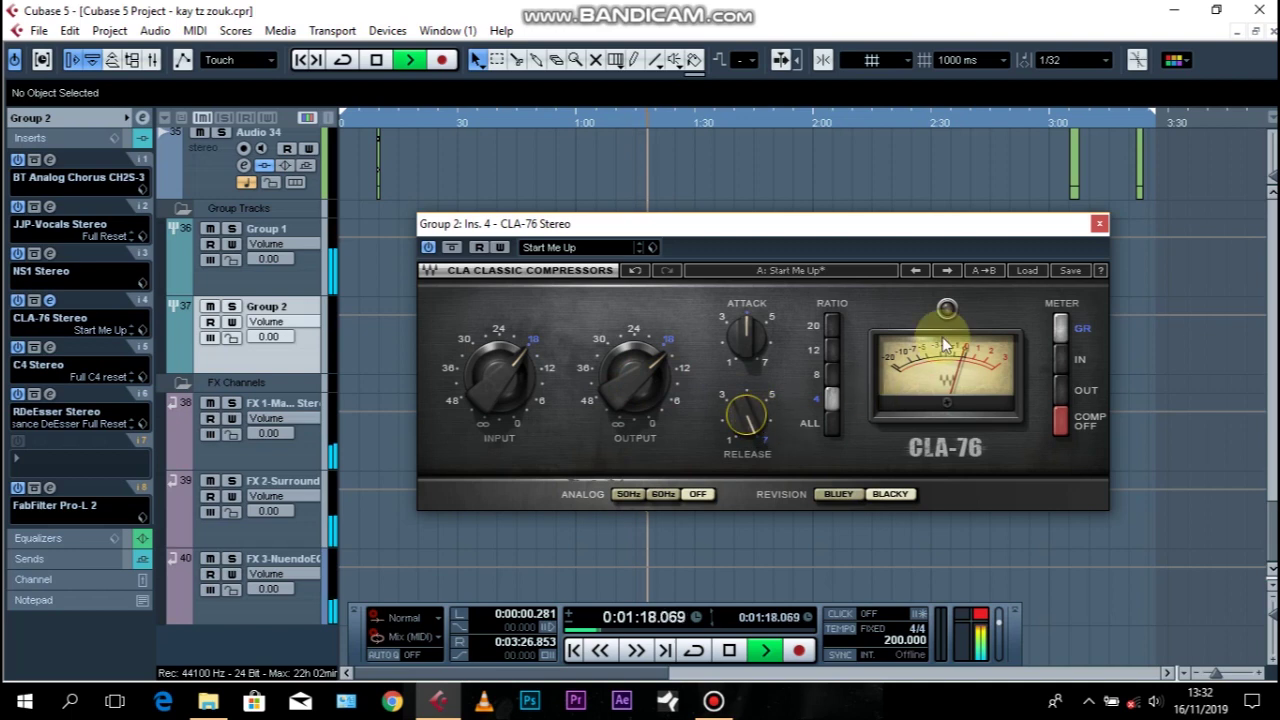
{"action": "left_click", "coordinate": [1100, 226]}
Open the channel settings of Stereo Out from the Mixer, leaving only the settings window open and shifted slightly.
{"action": "left_click", "coordinate": [155, 57]}
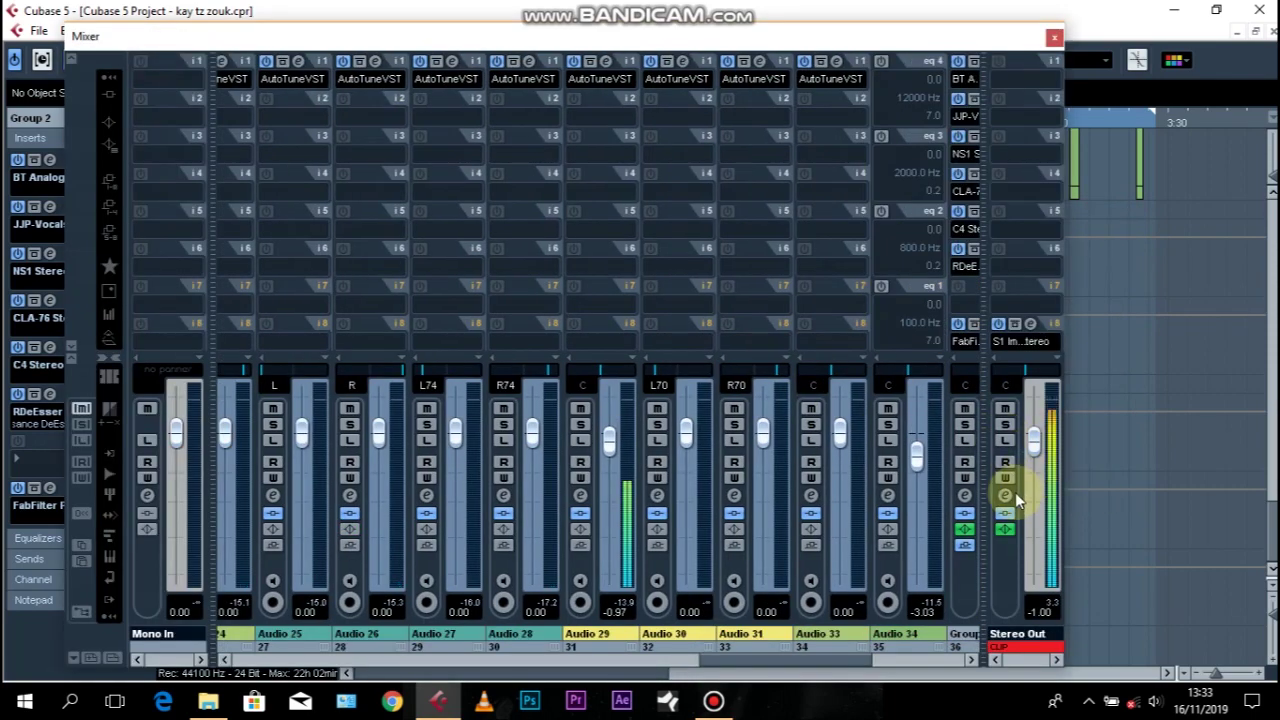
{"action": "left_click", "coordinate": [1005, 495]}
{"action": "left_click", "coordinate": [1054, 37]}
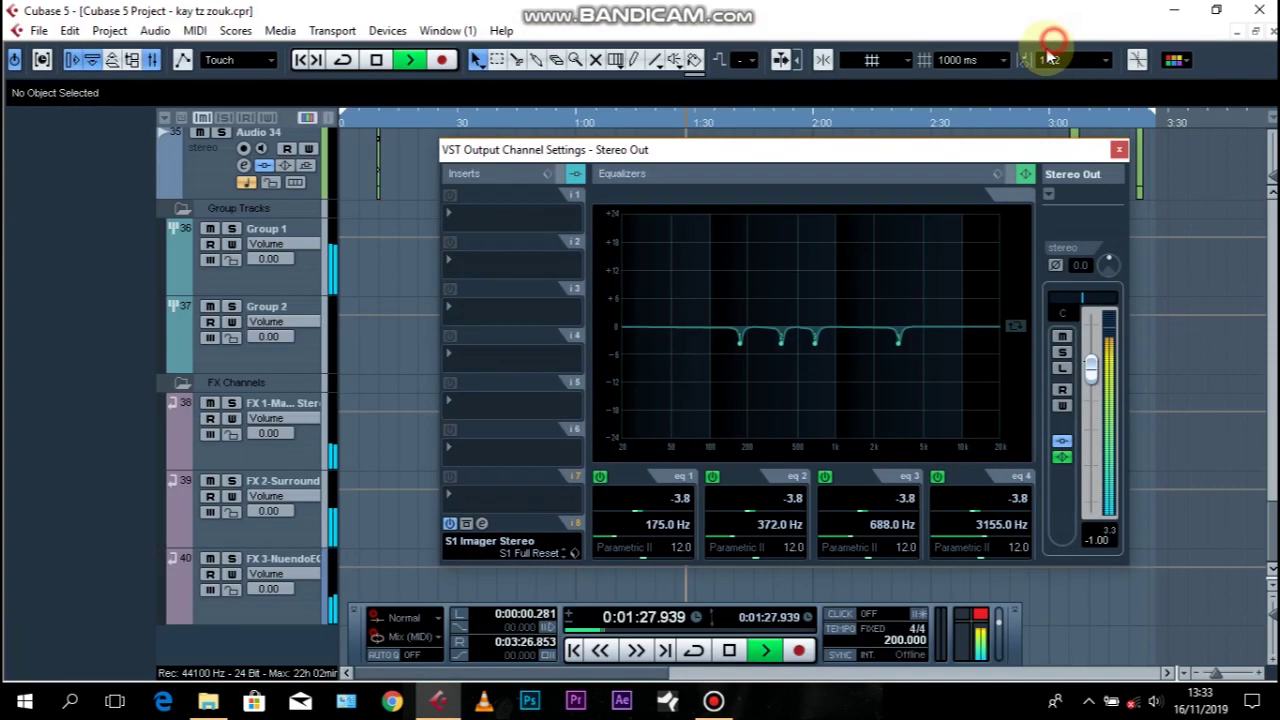
{"action": "left_click_drag", "start_coordinate": [737, 152], "coordinate": [697, 148]}
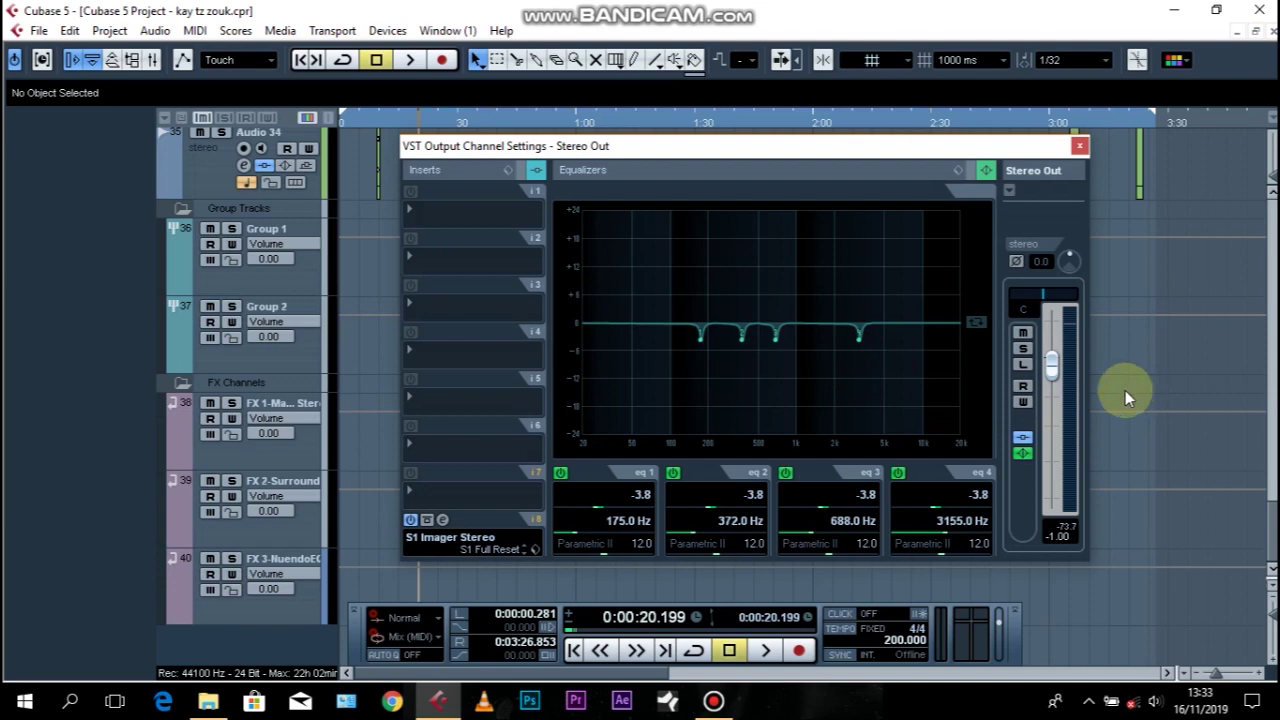
Start playback and set the Stereo Out channel volume to 0.00.
{"action": "key", "text": "space"}
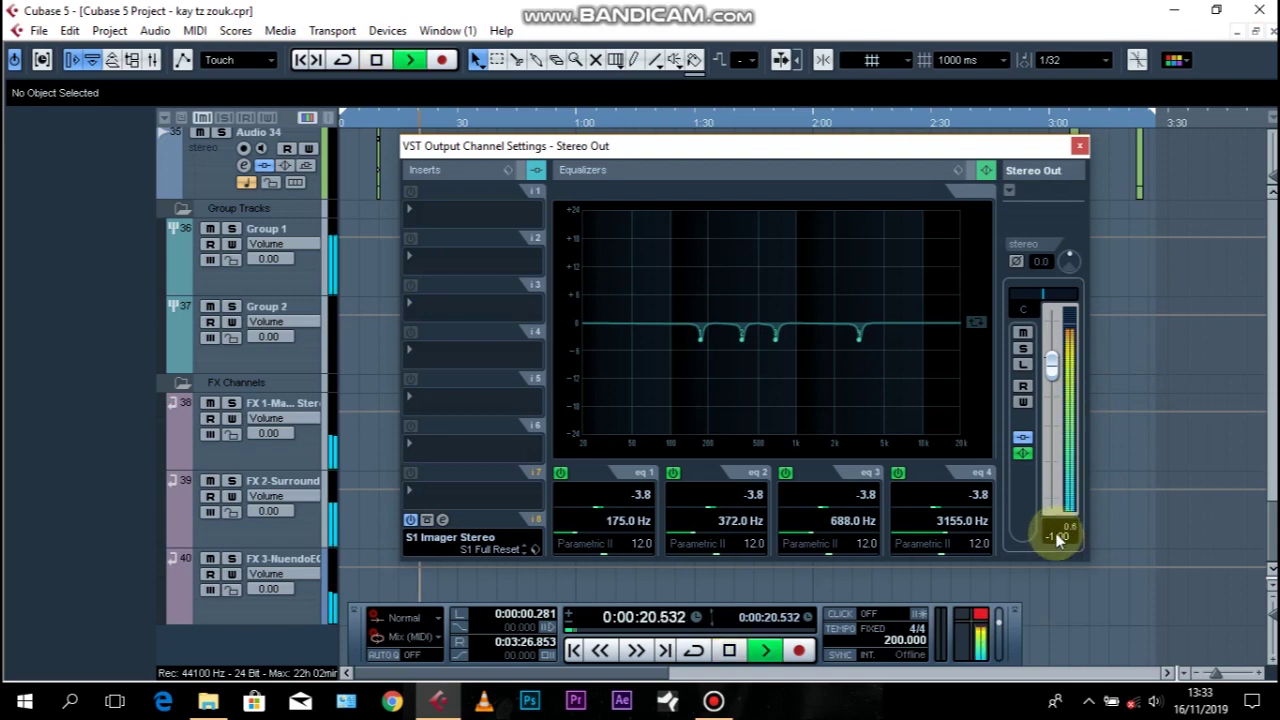
{"action": "double_click", "coordinate": [1065, 540]}
{"action": "type", "text": "00"}
{"action": "key", "text": "Return"}
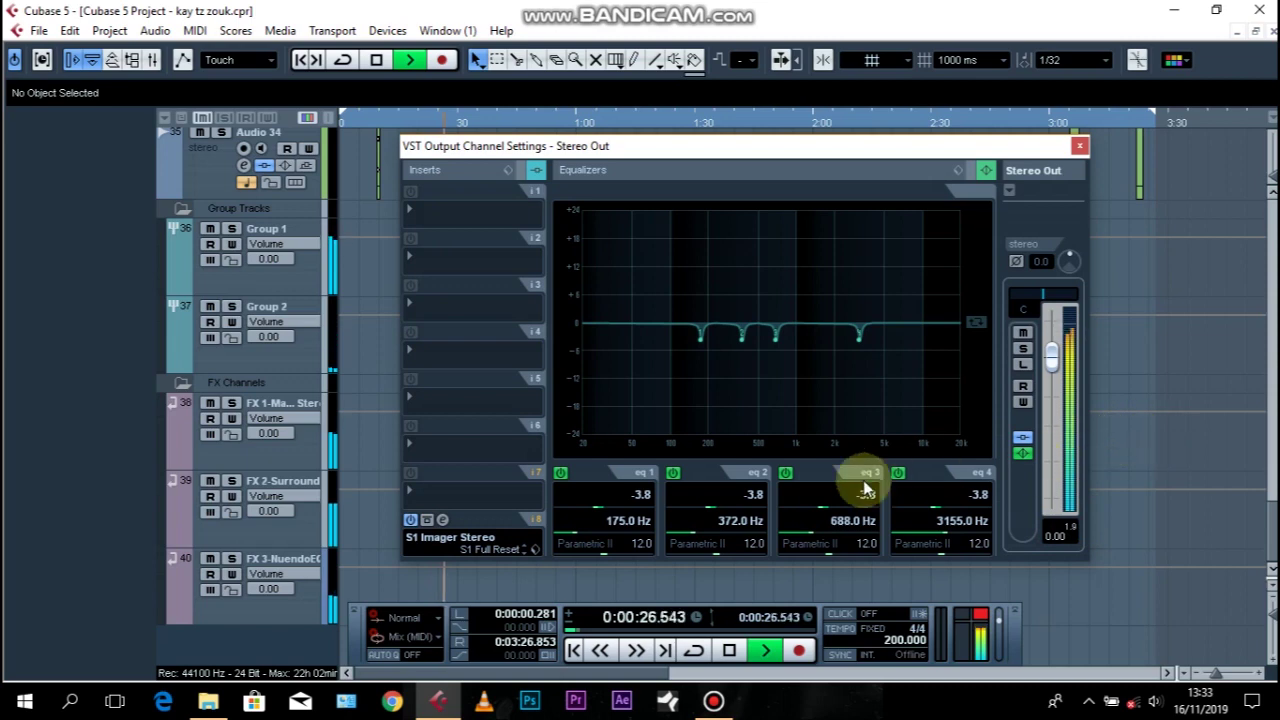
Compare the song's playback with the S1 Imager insert on Stereo Out switched off and on, leaving it on.
{"action": "left_click", "coordinate": [411, 520]}
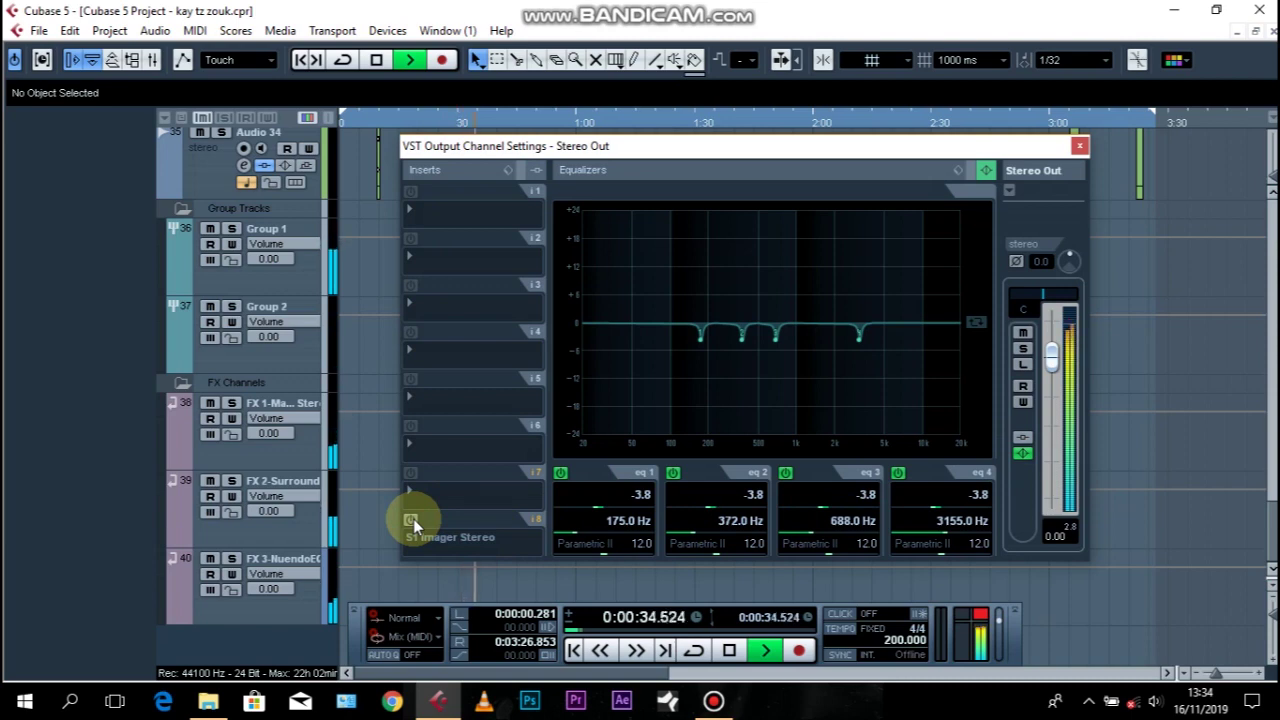
{"action": "key", "text": "space"}
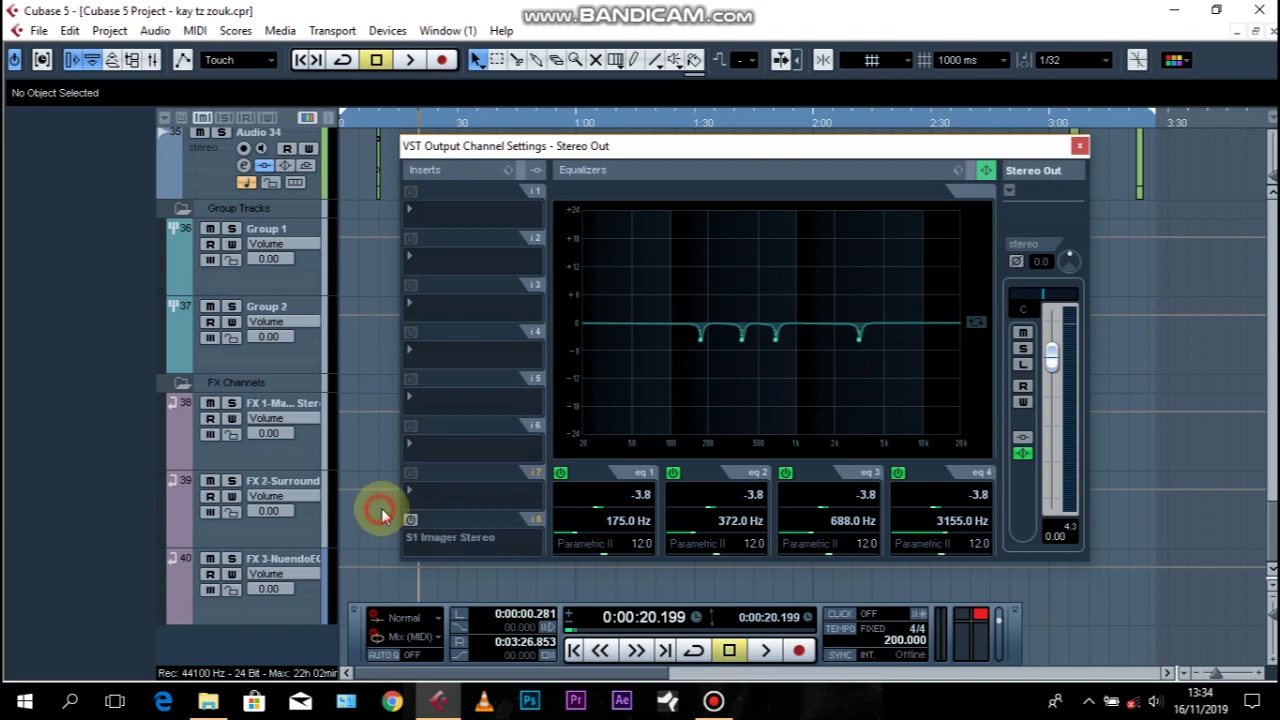
{"action": "left_click", "coordinate": [409, 519]}
{"action": "key", "text": "space"}
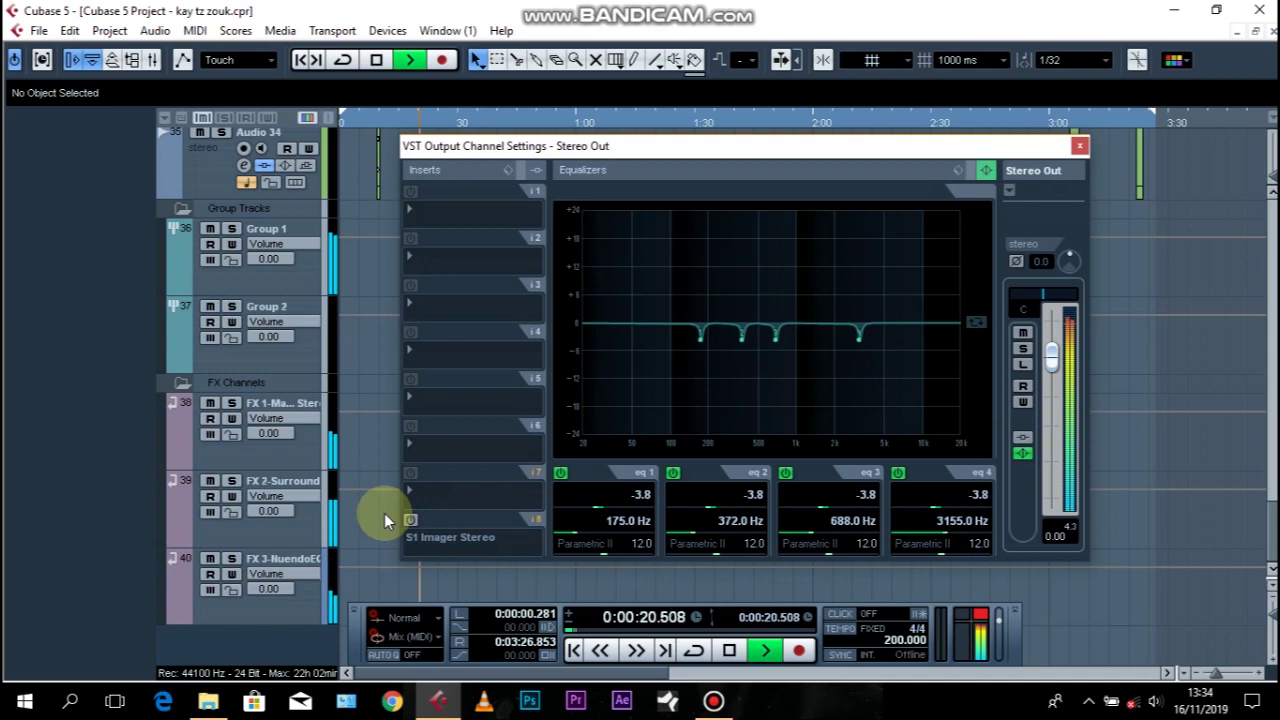
{"action": "left_click", "coordinate": [411, 521]}
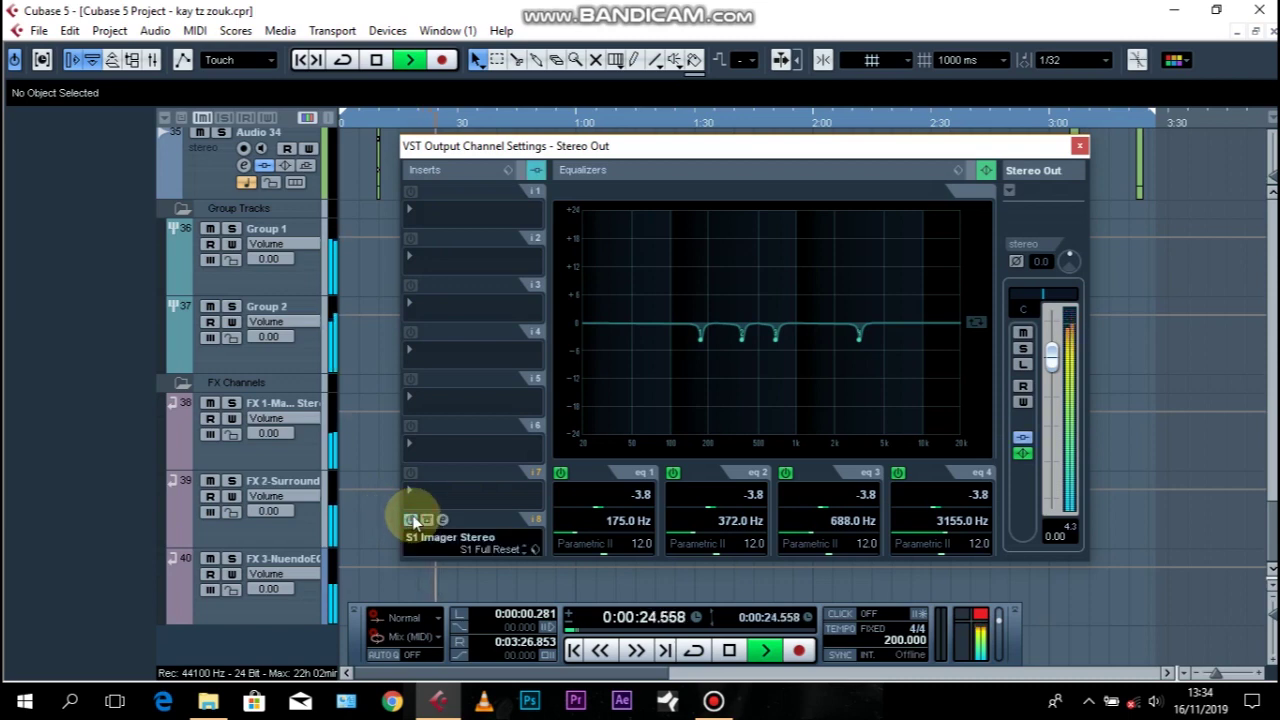
{"action": "key", "text": "space"}
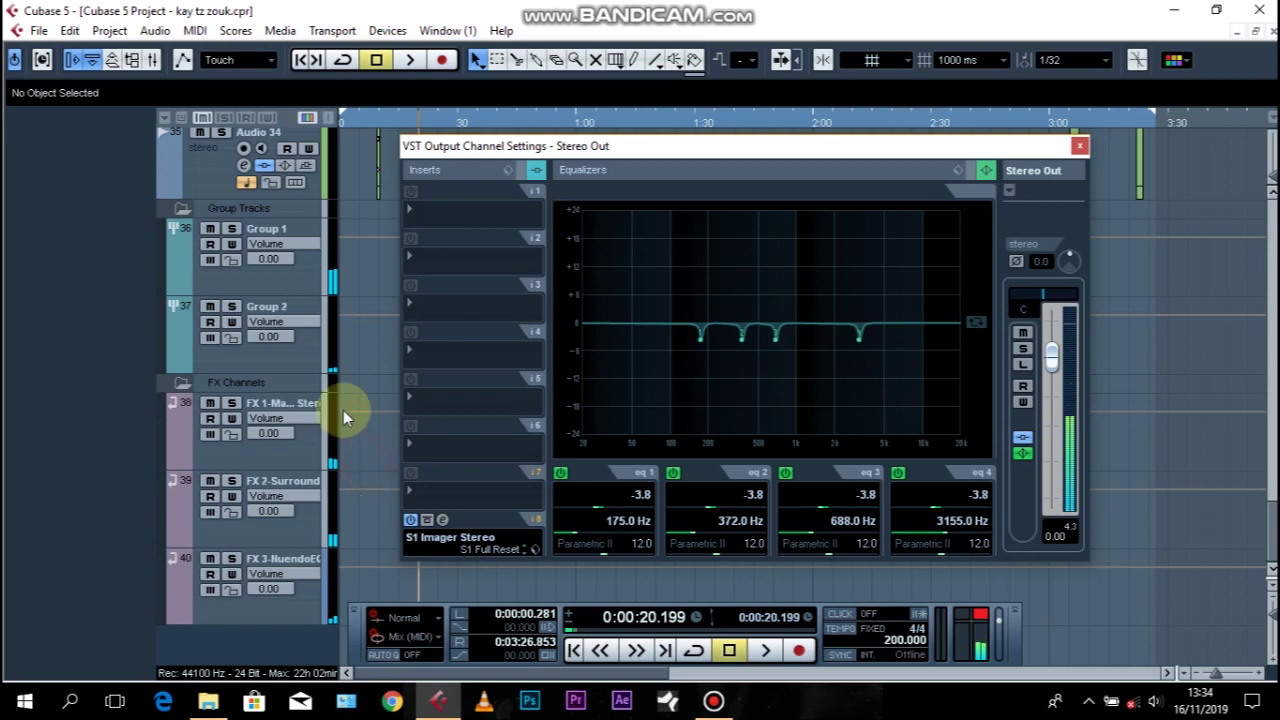
Show the Group 2 channel settings, and move the playback position to about 0:22.8, checking the passage by playing it.
{"action": "left_click", "coordinate": [292, 355]}
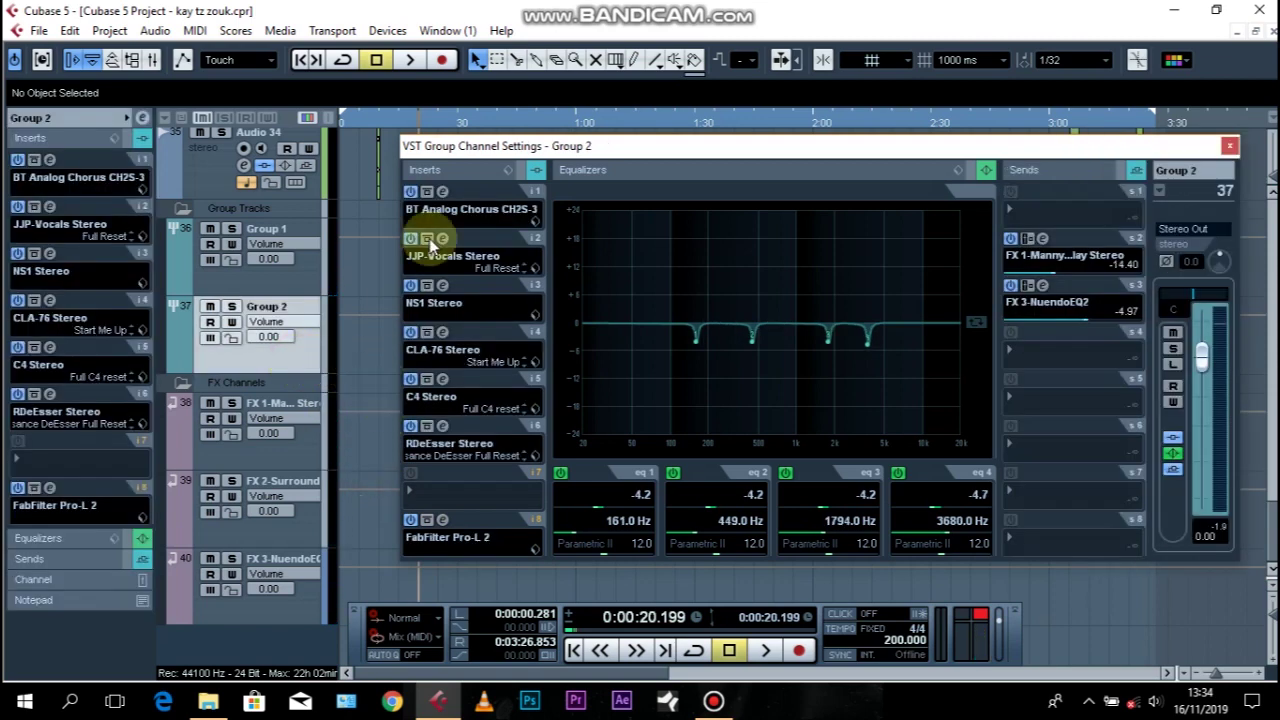
{"action": "left_click_drag", "start_coordinate": [503, 146], "coordinate": [553, 311]}
{"action": "scroll", "coordinate": [502, 213], "scroll_direction": "up", "scroll_amount": 6}
{"action": "scroll", "coordinate": [586, 185], "scroll_direction": "up", "scroll_amount": 12}
{"action": "left_click", "coordinate": [432, 135]}
{"action": "key", "text": "space"}
{"action": "scroll", "coordinate": [518, 180], "scroll_direction": "down", "scroll_amount": 4}
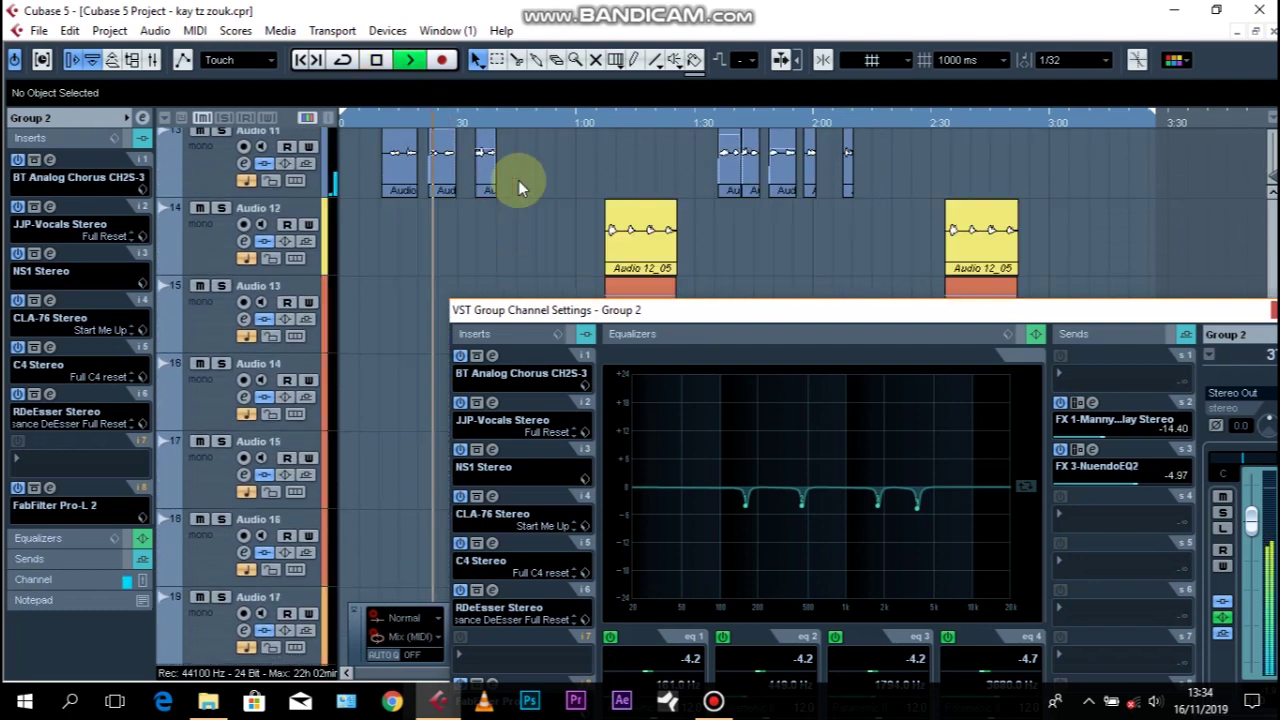
{"action": "scroll", "coordinate": [516, 184], "scroll_direction": "down", "scroll_amount": 4}
{"action": "key", "text": "space"}
{"action": "left_click_drag", "start_coordinate": [652, 310], "coordinate": [559, 193]}
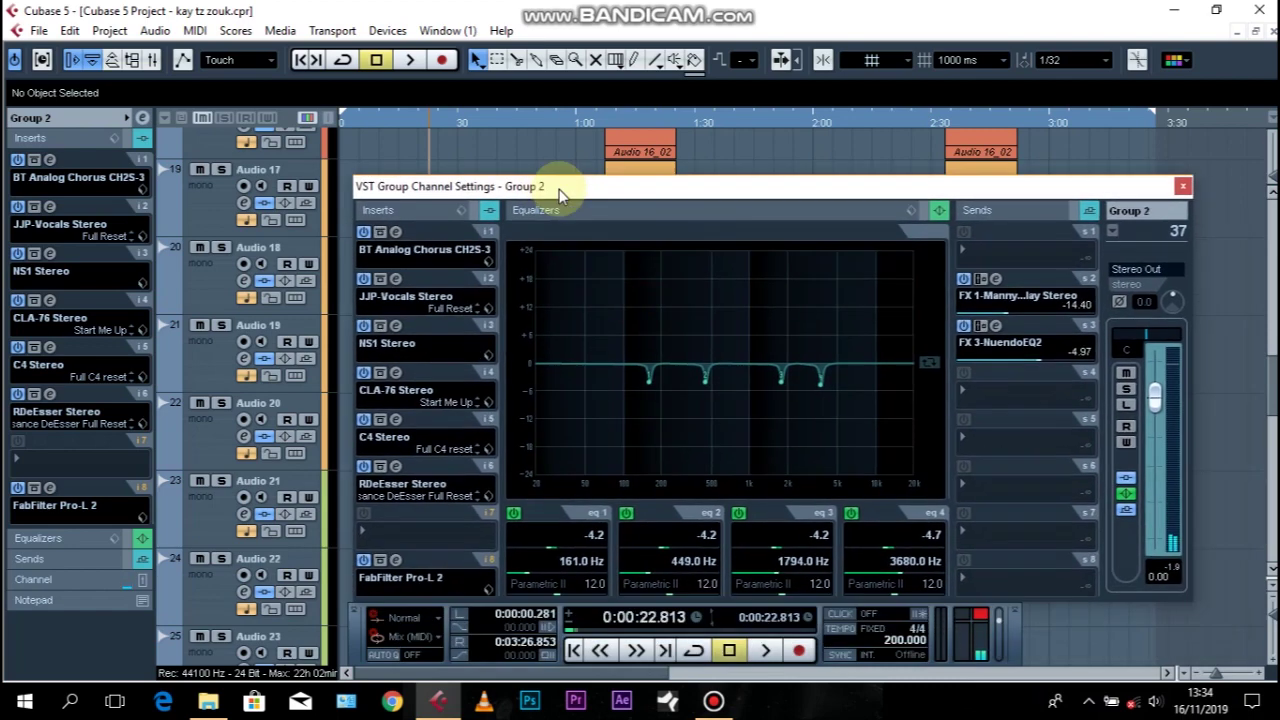
Open Group 2's CLA-76 compressor, play the passage, and switch the plug-in off and on to compare.
{"action": "left_click", "coordinate": [397, 373]}
{"action": "key", "text": "space"}
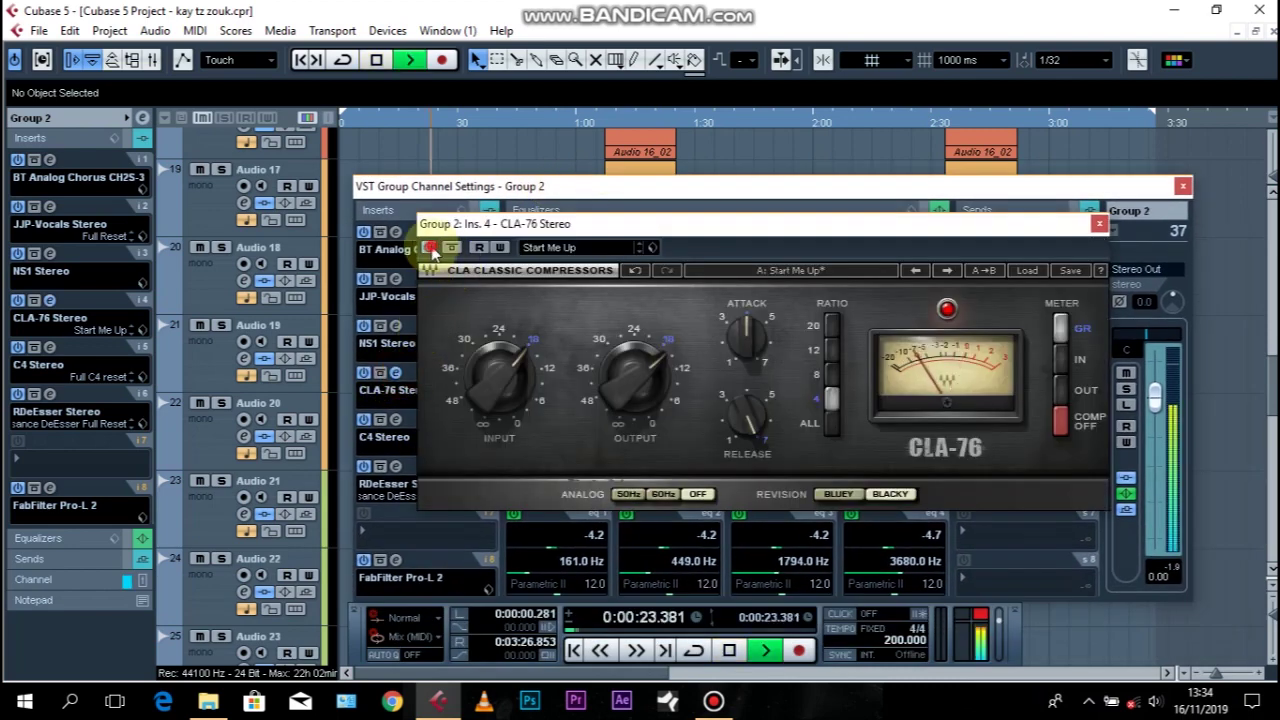
{"action": "left_click", "coordinate": [429, 248]}
{"action": "left_click", "coordinate": [430, 248]}
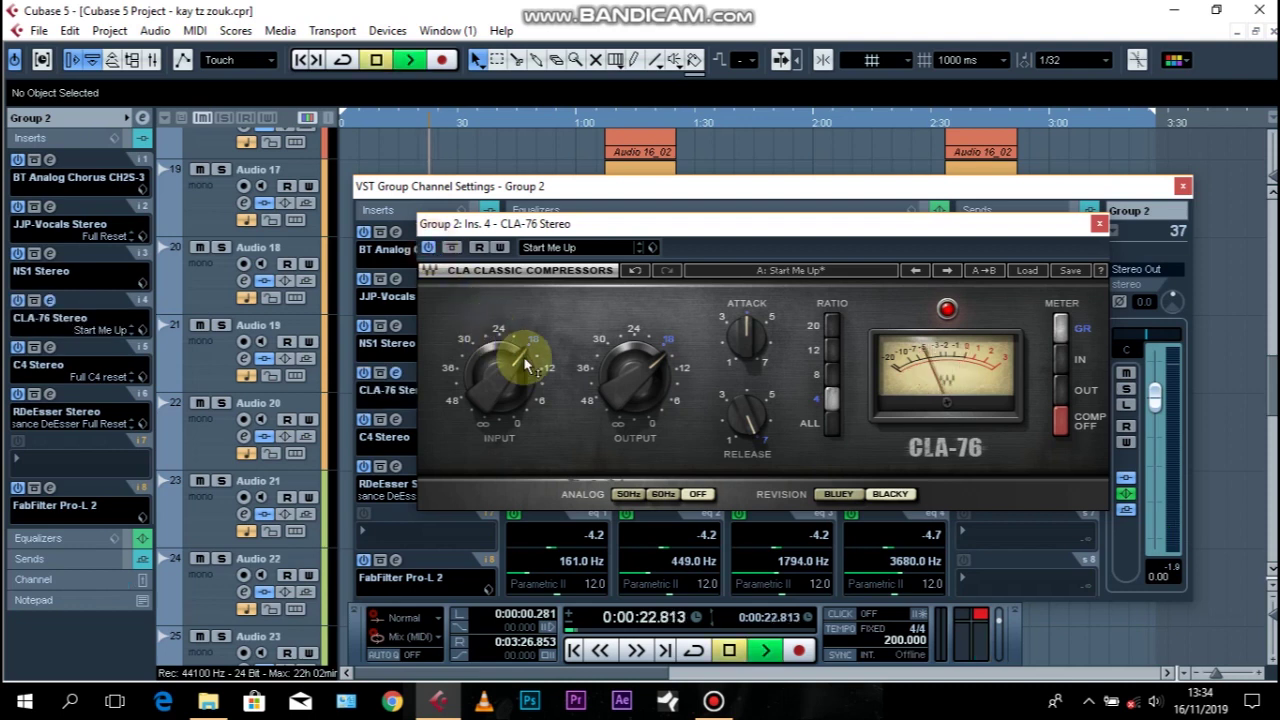
Replay the passage and lower the Output of Group 2's CLA-76 to about -18.1.
{"action": "key", "text": "space"}
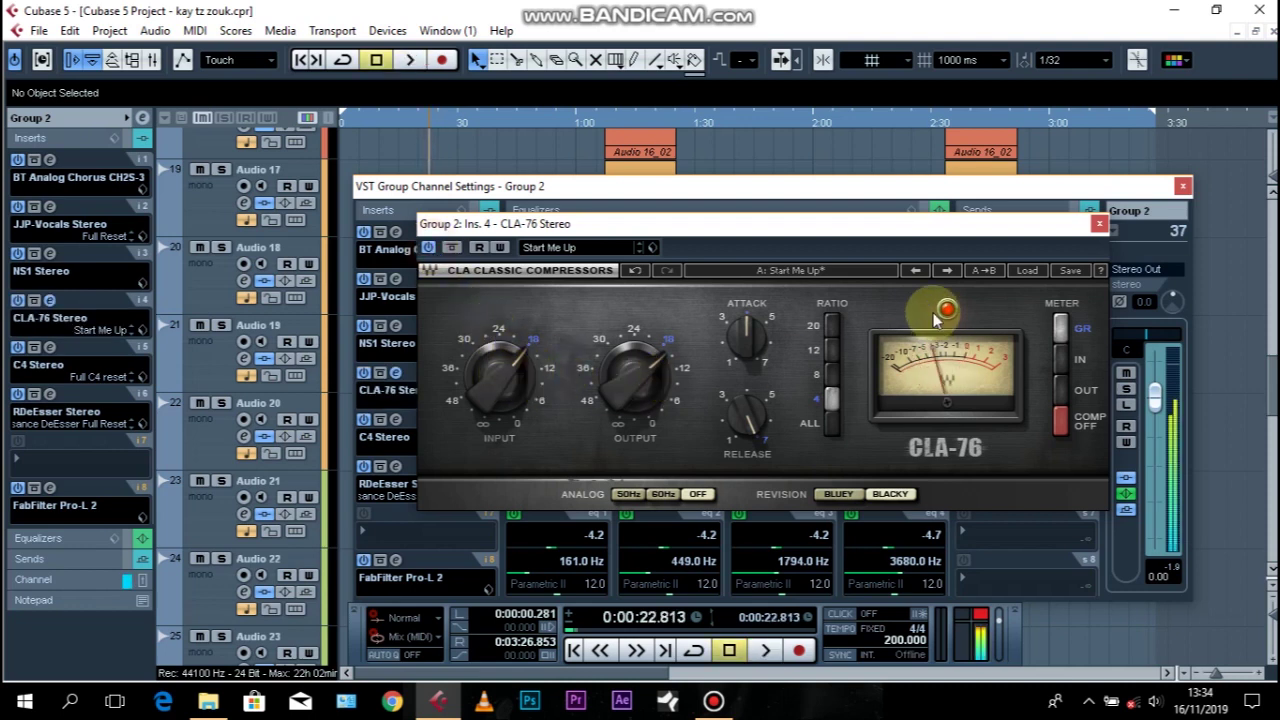
{"action": "mouse_move", "coordinate": [643, 378]}
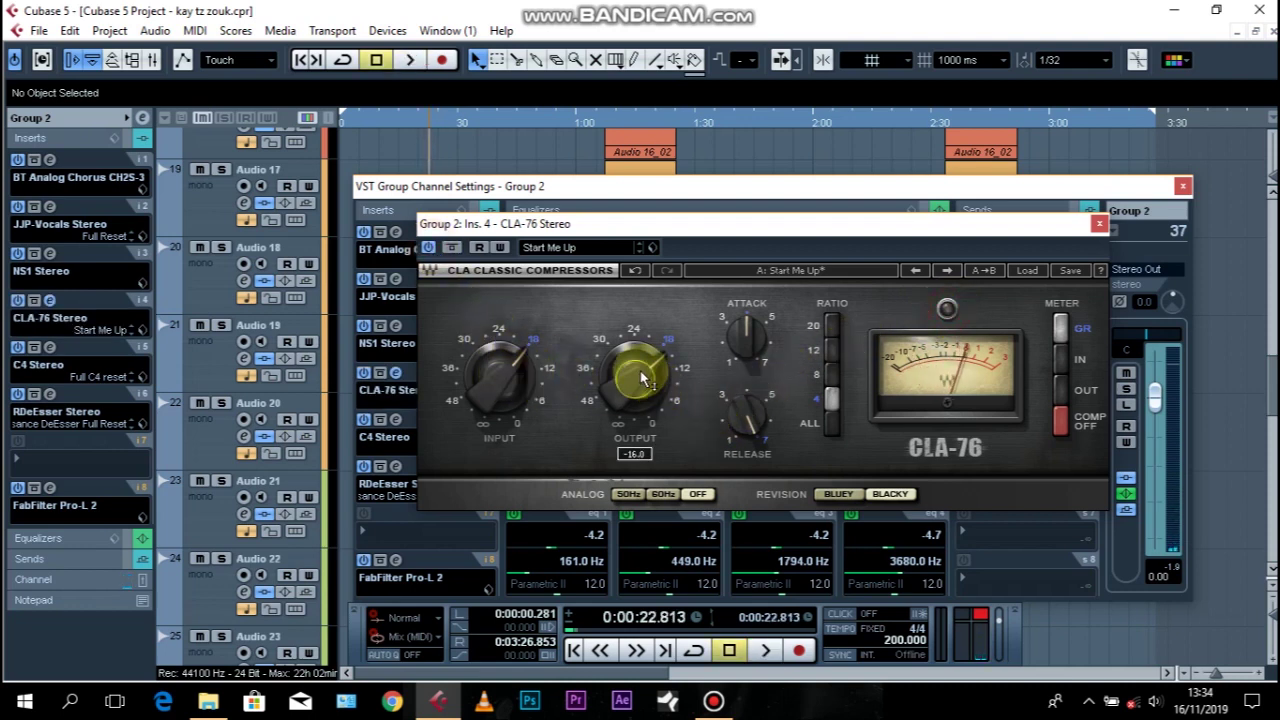
{"action": "left_click_drag", "start_coordinate": [632, 383], "coordinate": [632, 386]}
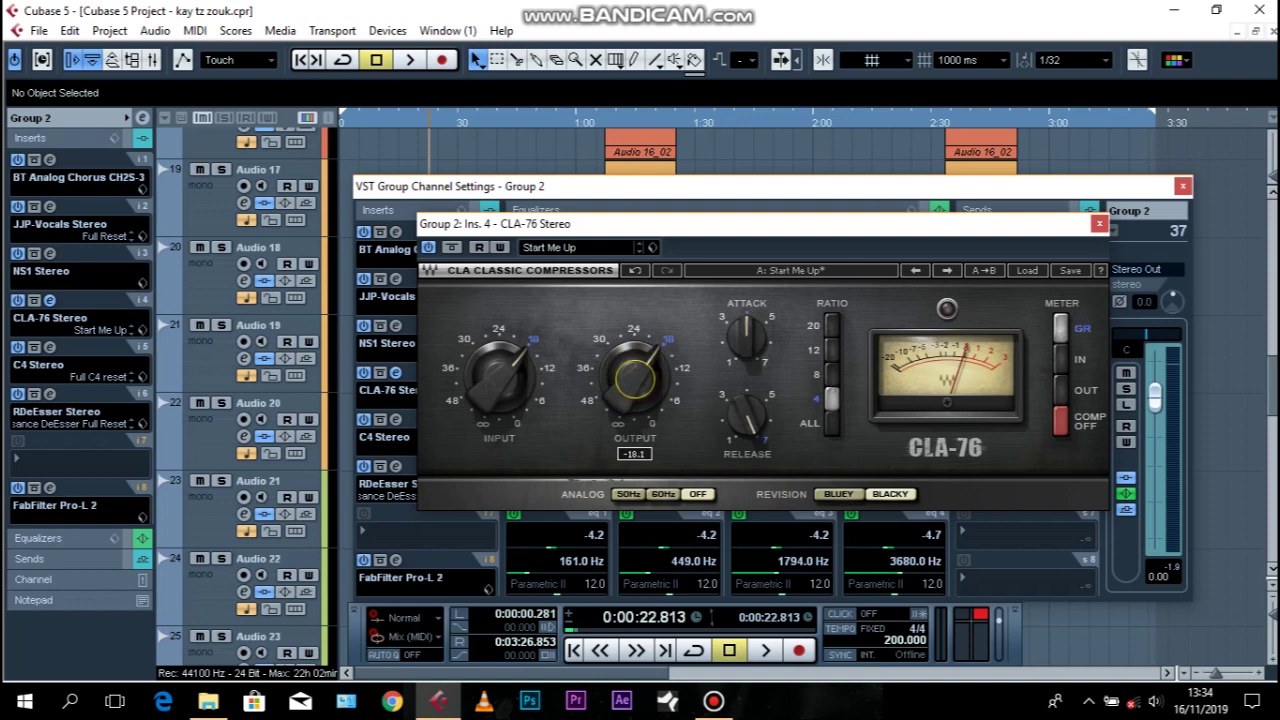
Lower the Output of Group 2's CLA-76 to -18.7 and replay the passage to check it.
{"action": "left_click_drag", "start_coordinate": [635, 377], "coordinate": [635, 383]}
{"action": "key", "text": "space"}
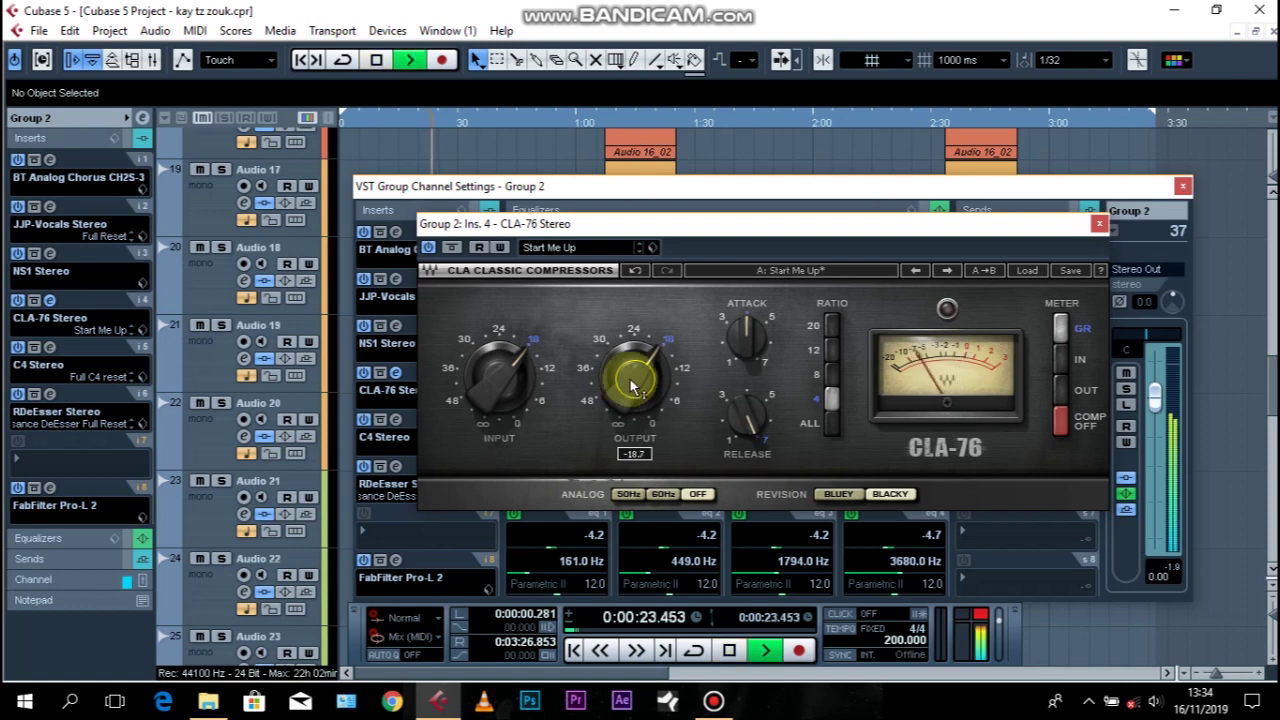
{"action": "key", "text": "space"}
{"action": "key", "text": "space"}
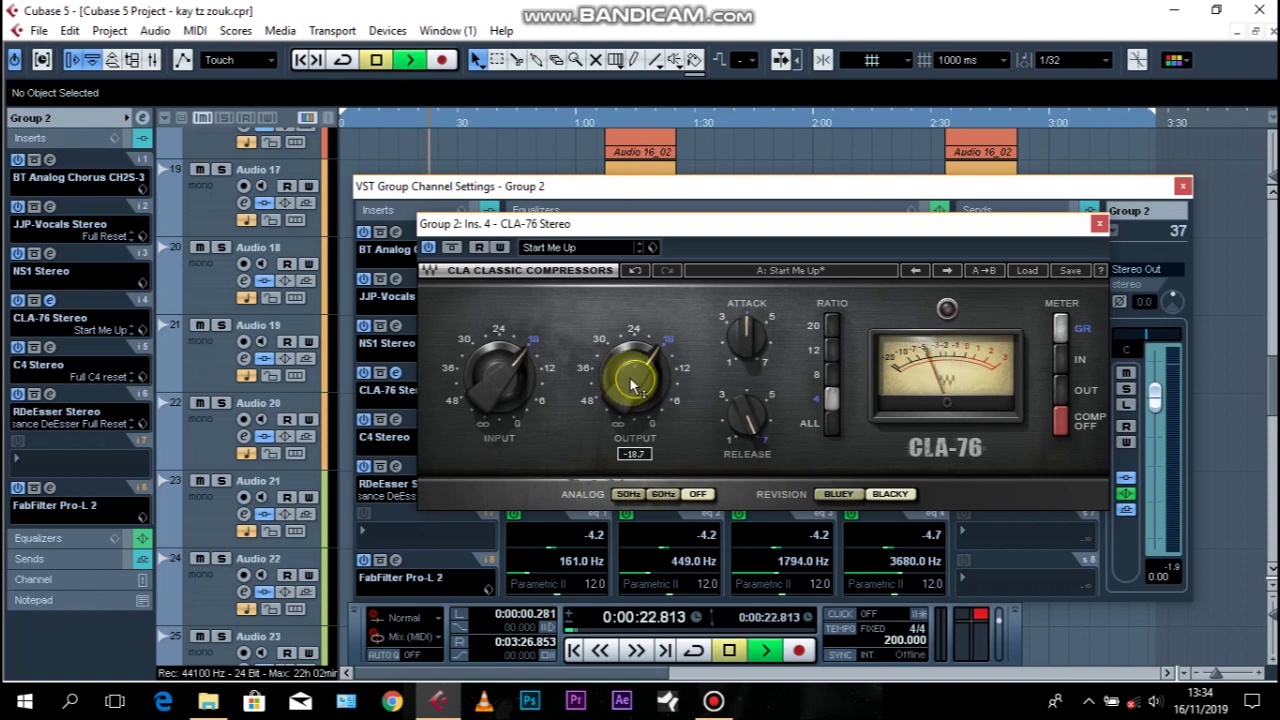
{"action": "key", "text": "space"}
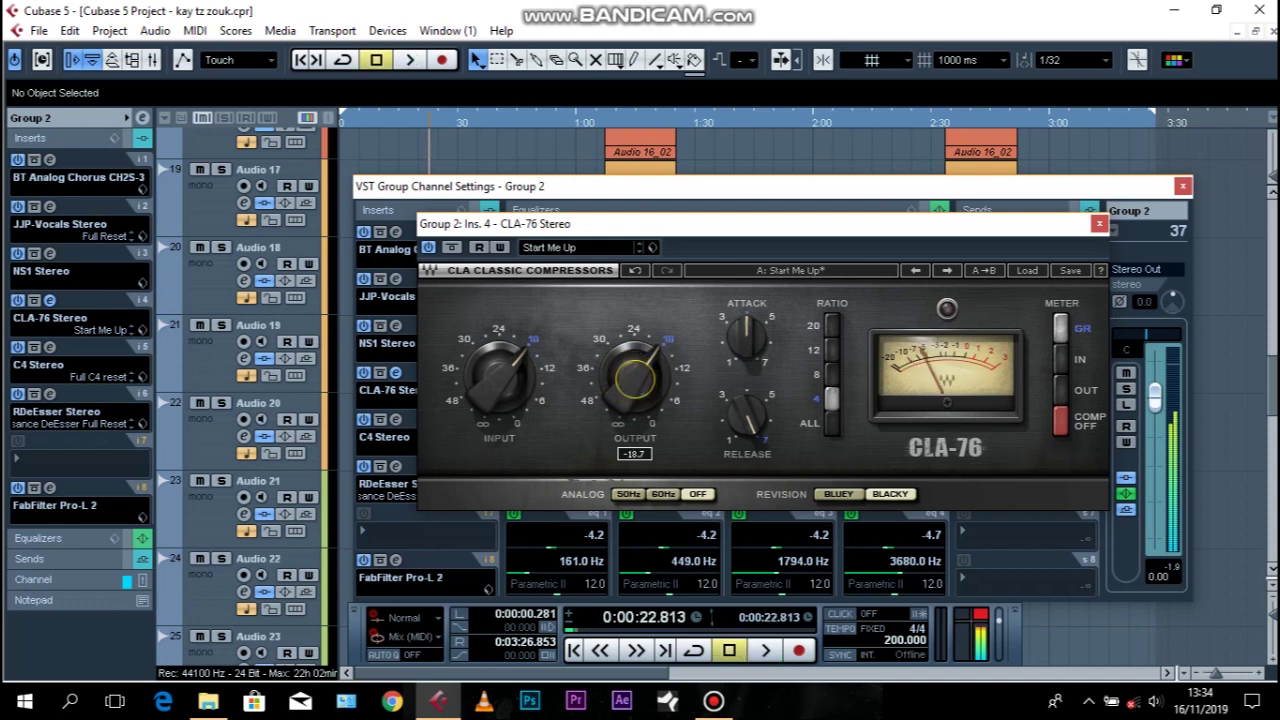
Clear the CLA-76's Output value entry and confirm it, replay the passage, and close the compressor.
{"action": "left_click", "coordinate": [631, 385]}
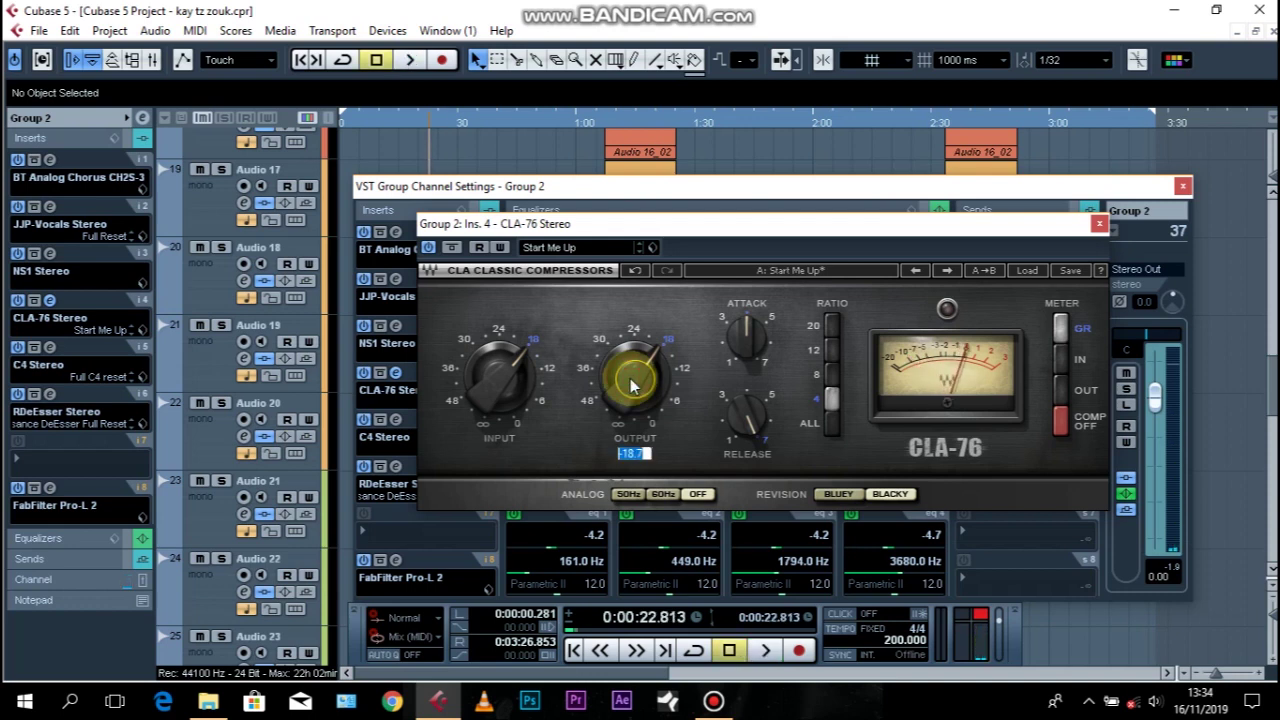
{"action": "key", "text": "BackSpace"}
{"action": "key", "text": "Return"}
{"action": "key", "text": "space"}
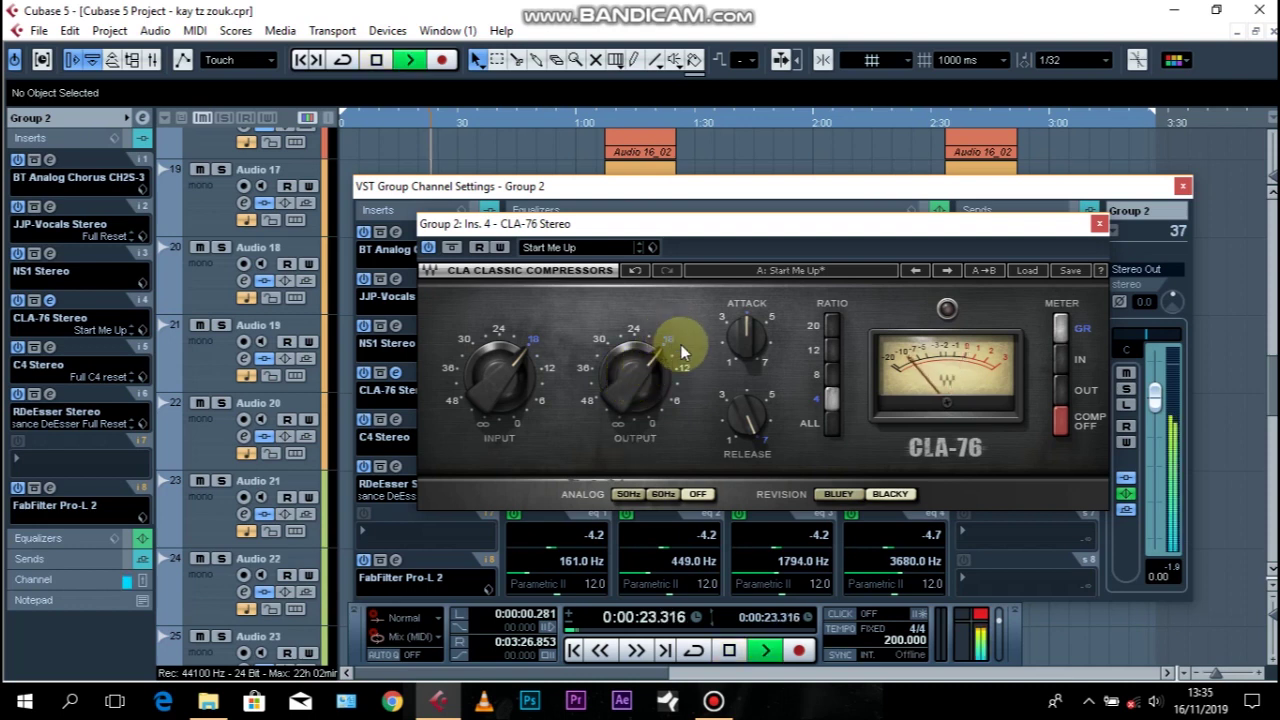
{"action": "key", "text": "space"}
{"action": "key", "text": "space"}
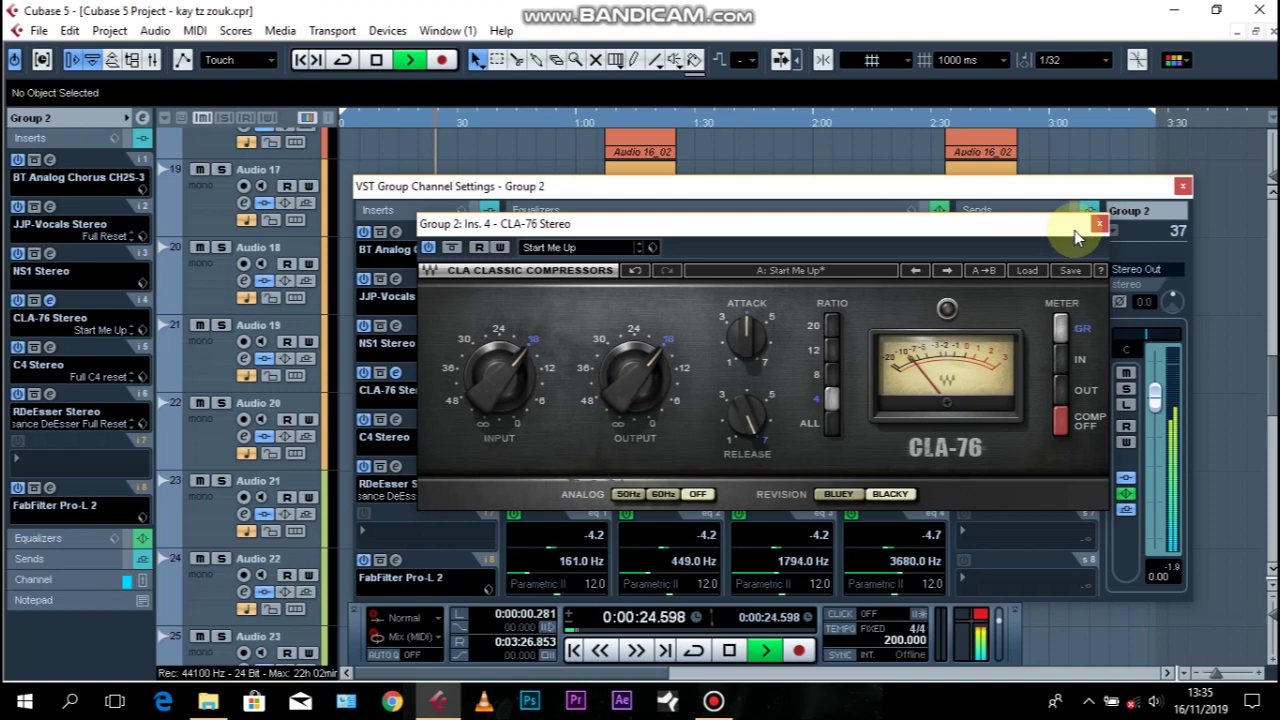
{"action": "key", "text": "space"}
{"action": "left_click", "coordinate": [1099, 229]}
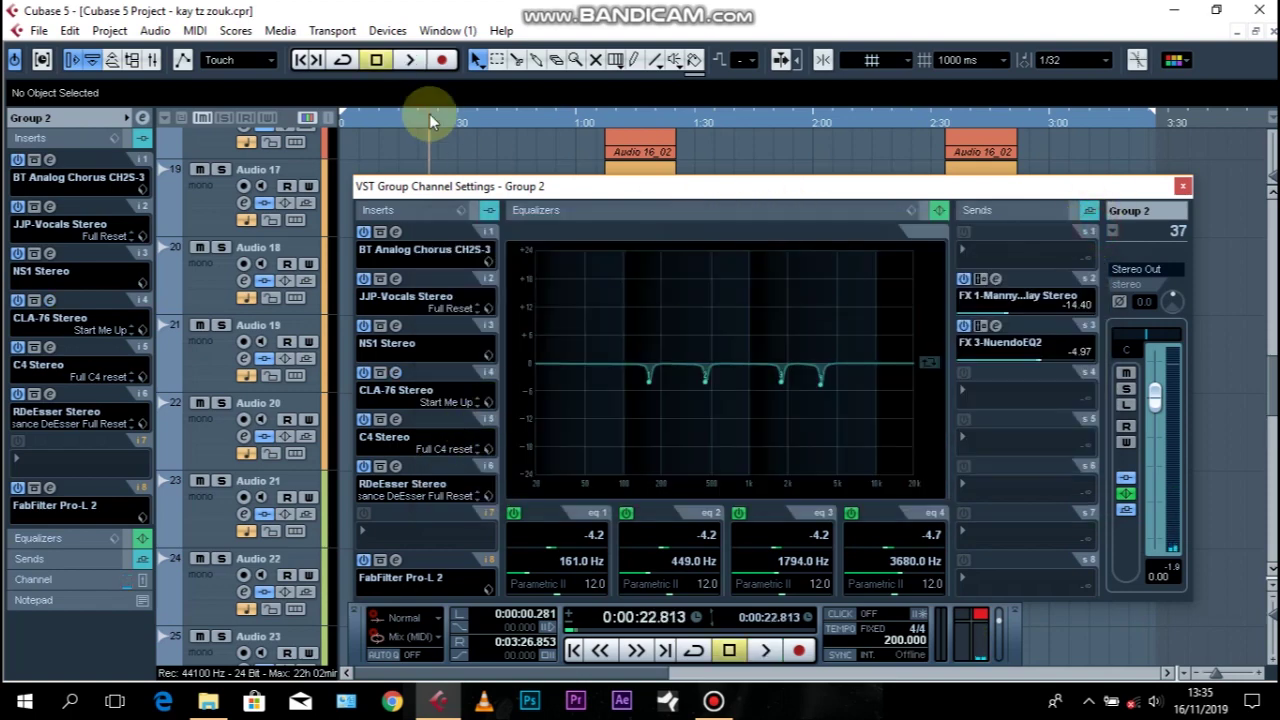
Open the mixer and the Stereo Out channel settings, and move the S1 Imager from insert slot 8 to slot 7.
{"action": "left_click", "coordinate": [152, 62]}
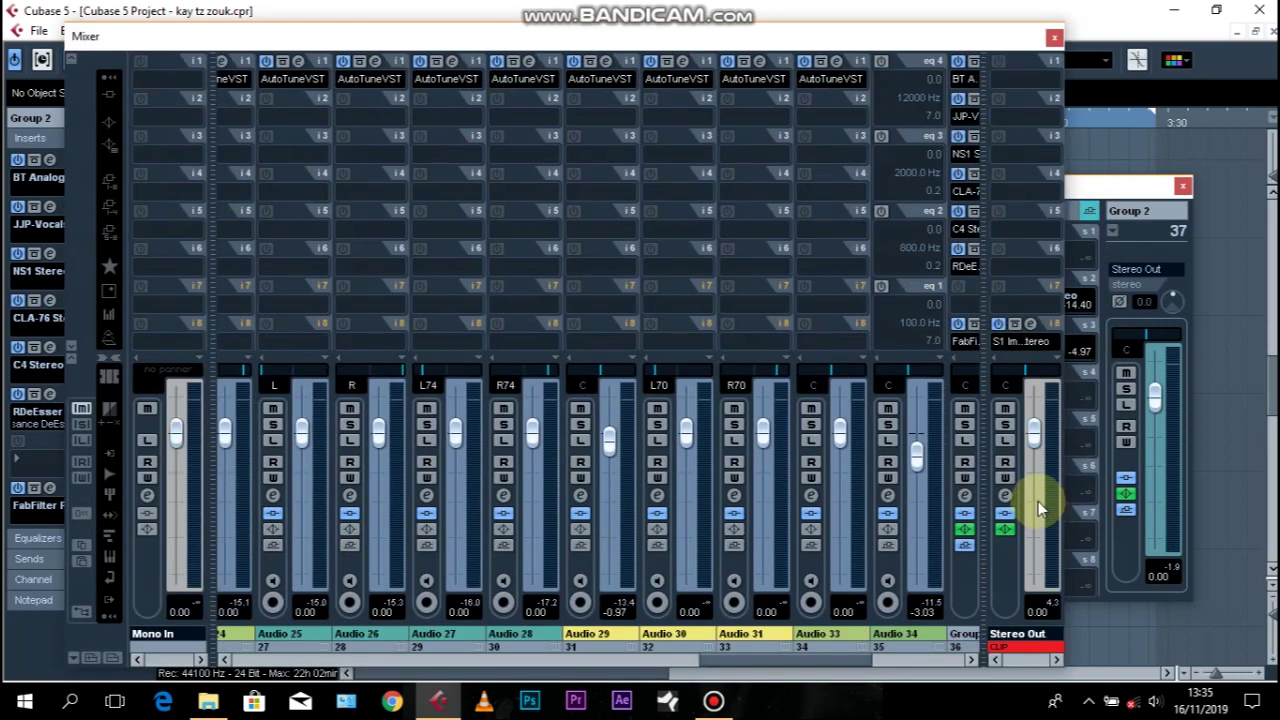
{"action": "left_click", "coordinate": [1008, 494]}
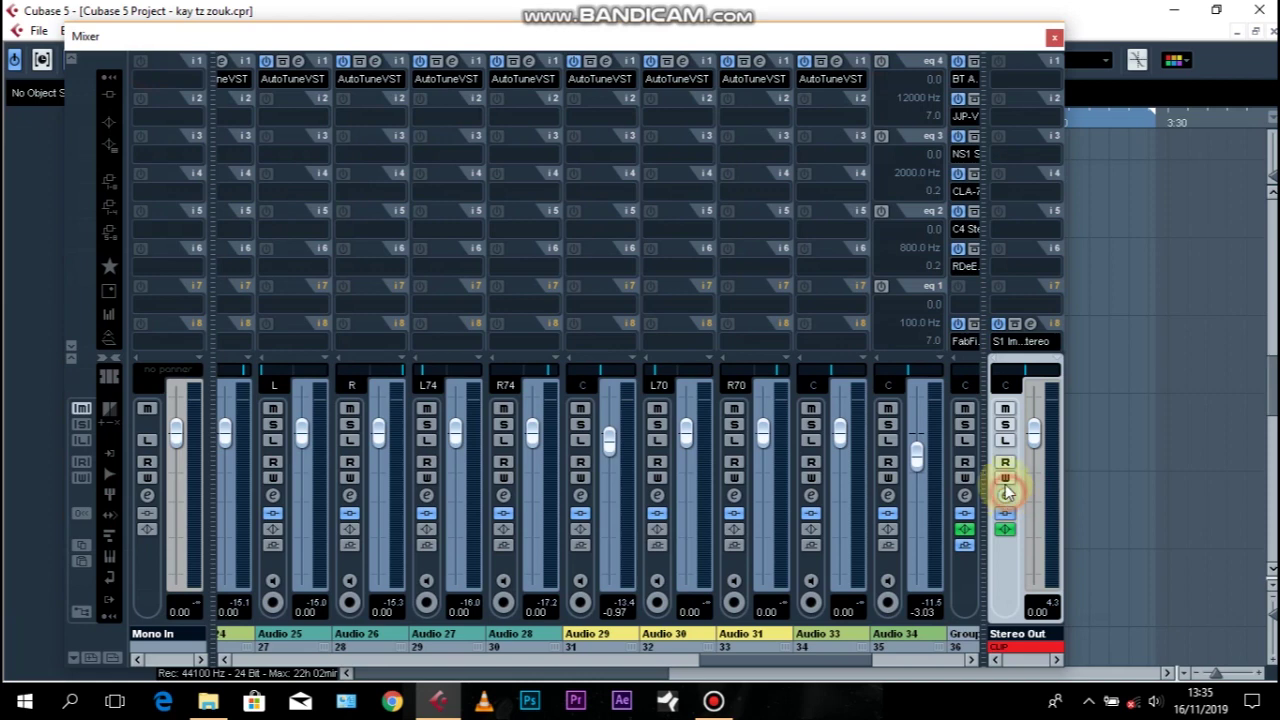
{"action": "left_click", "coordinate": [1004, 494]}
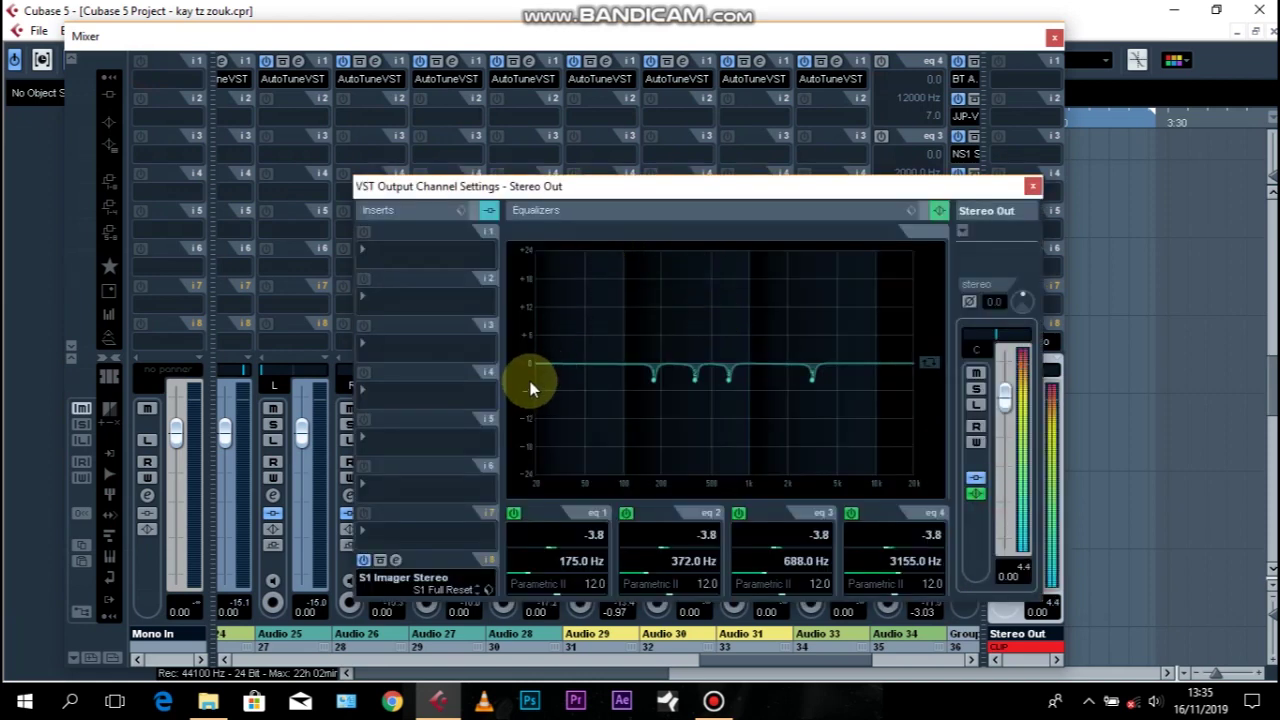
{"action": "left_click", "coordinate": [488, 561]}
{"action": "left_click_drag", "start_coordinate": [488, 561], "coordinate": [480, 520]}
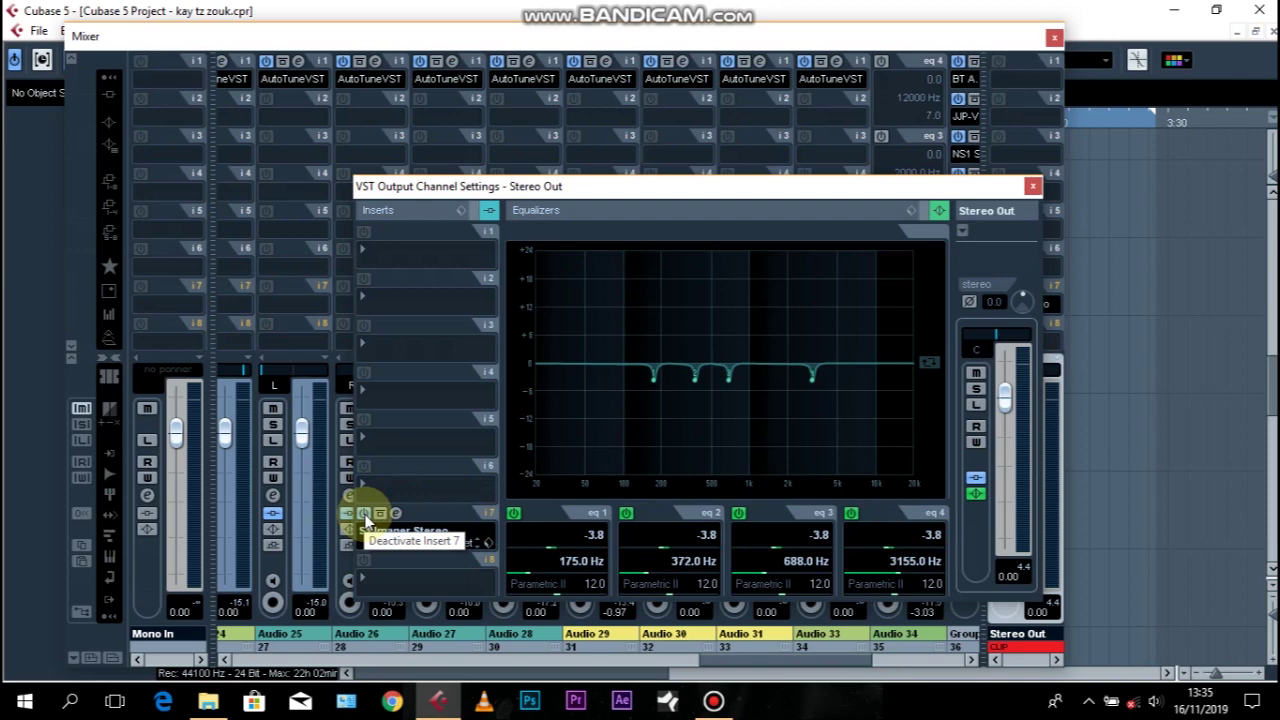
Switch insert 7 on Stereo Out off and on, open its S1 Imager, and set the Width to 0.00.
{"action": "left_click", "coordinate": [365, 513]}
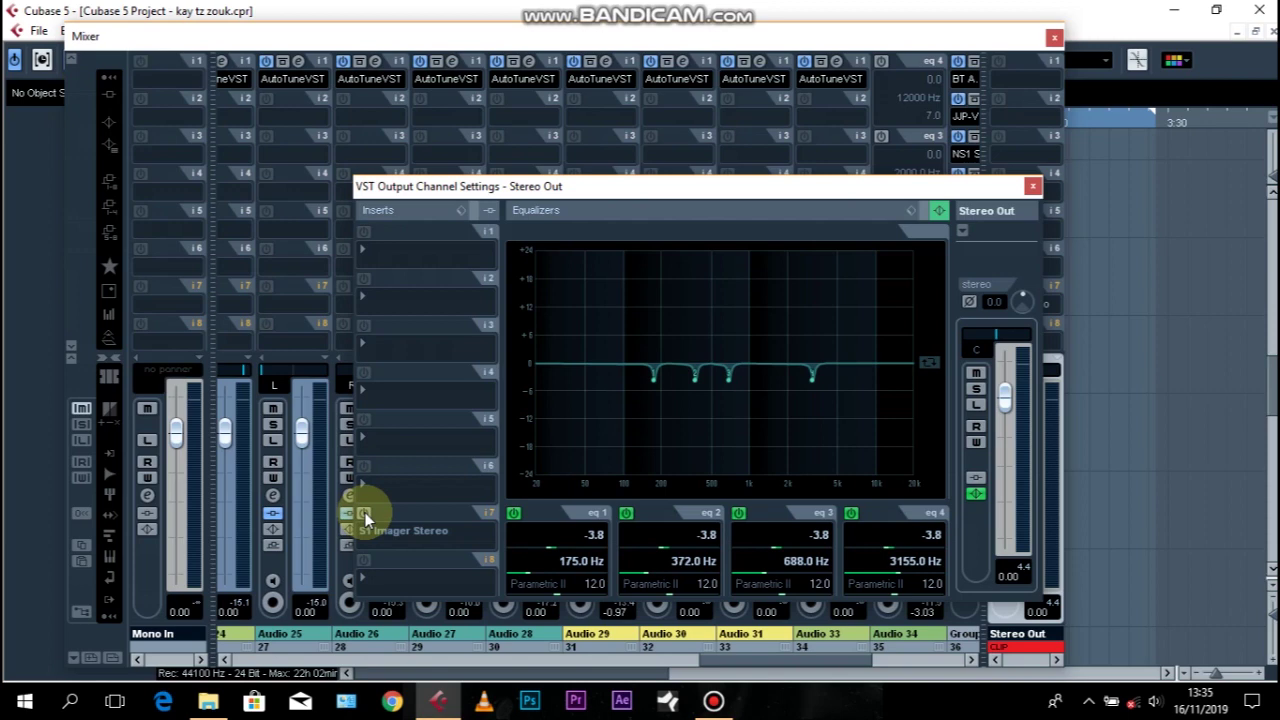
{"action": "left_click", "coordinate": [365, 512]}
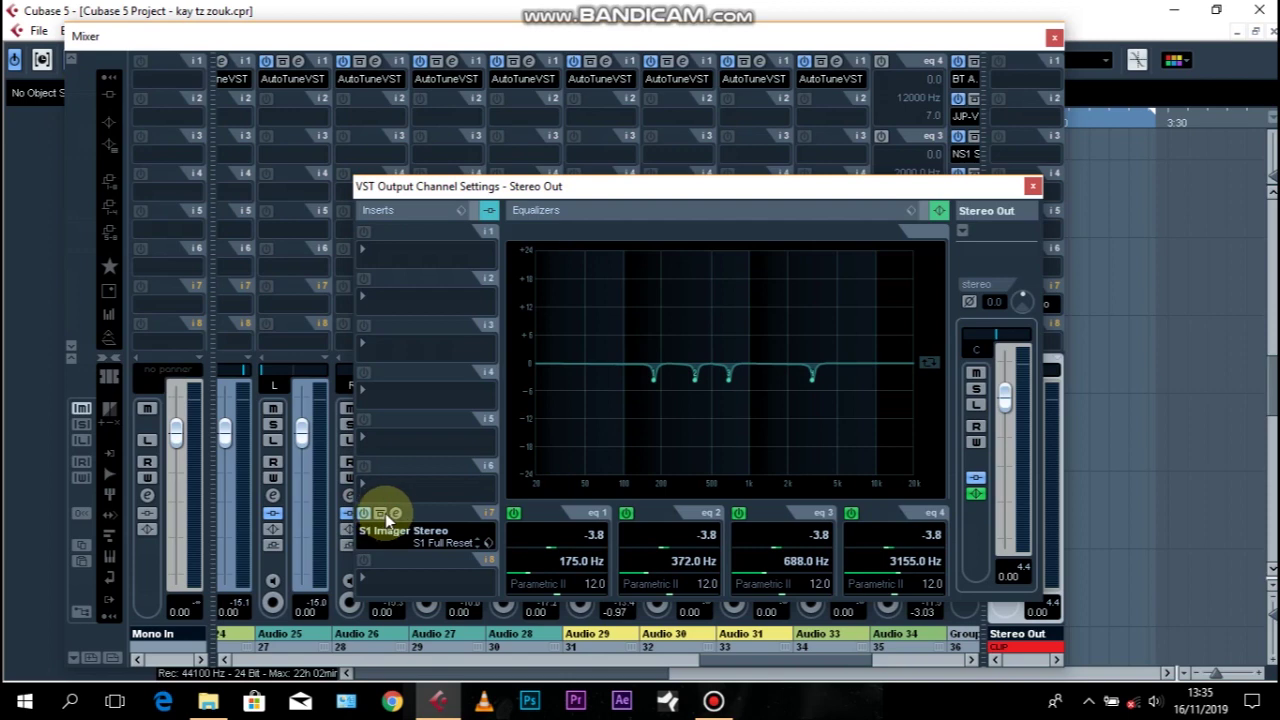
{"action": "left_click", "coordinate": [395, 513]}
{"action": "left_click_drag", "start_coordinate": [512, 360], "coordinate": [512, 400]}
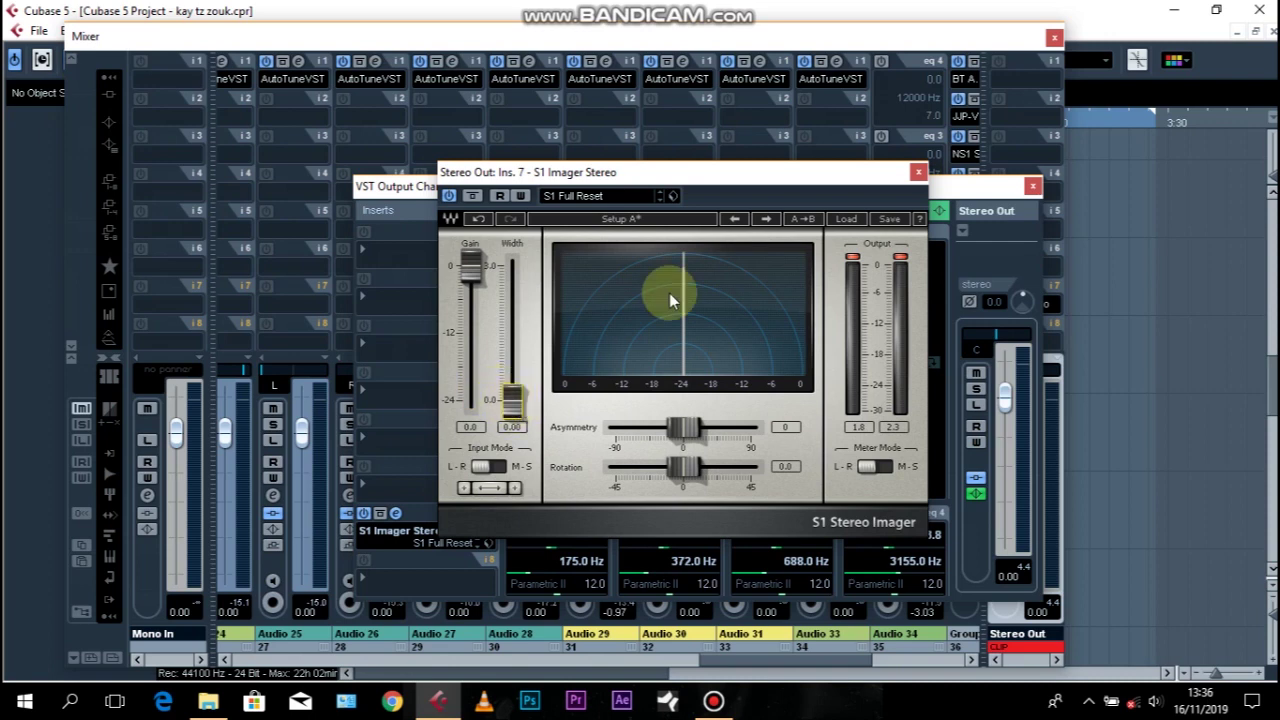
Close the mixer and the Stereo Out channel settings, and reposition the S1 Imager window over the arrangement.
{"action": "left_click", "coordinate": [1054, 37]}
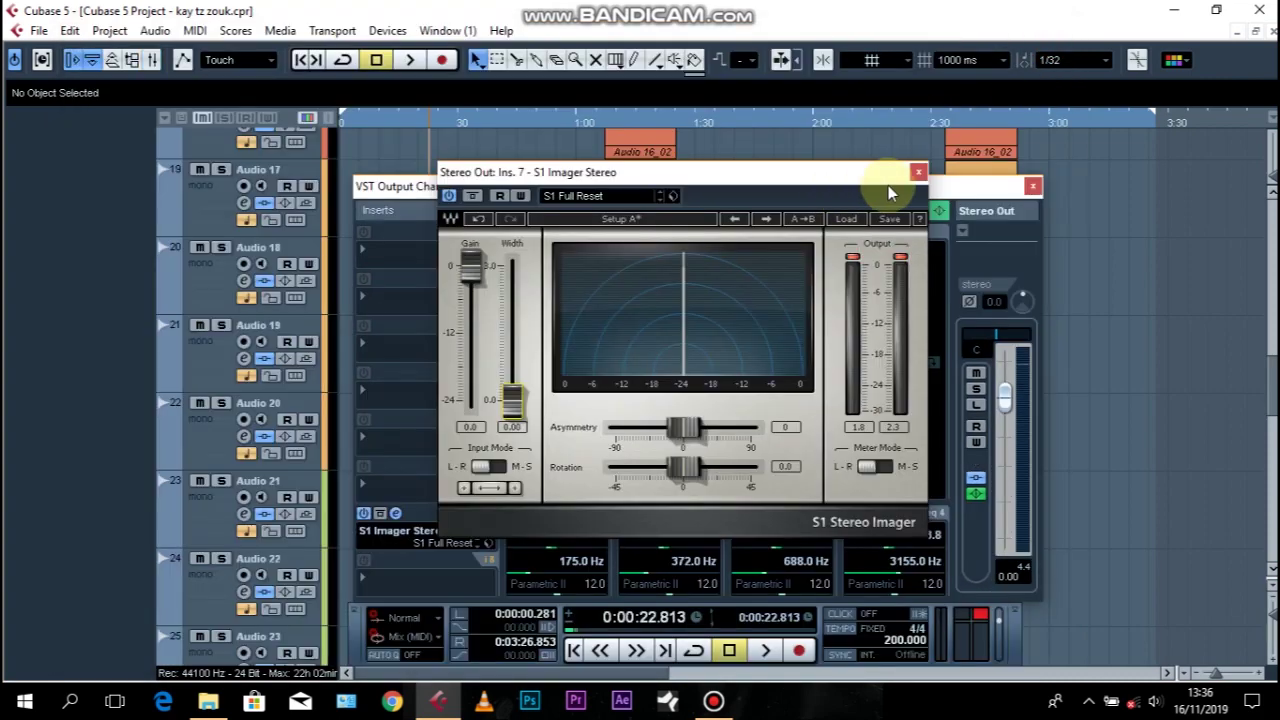
{"action": "left_click", "coordinate": [1033, 186]}
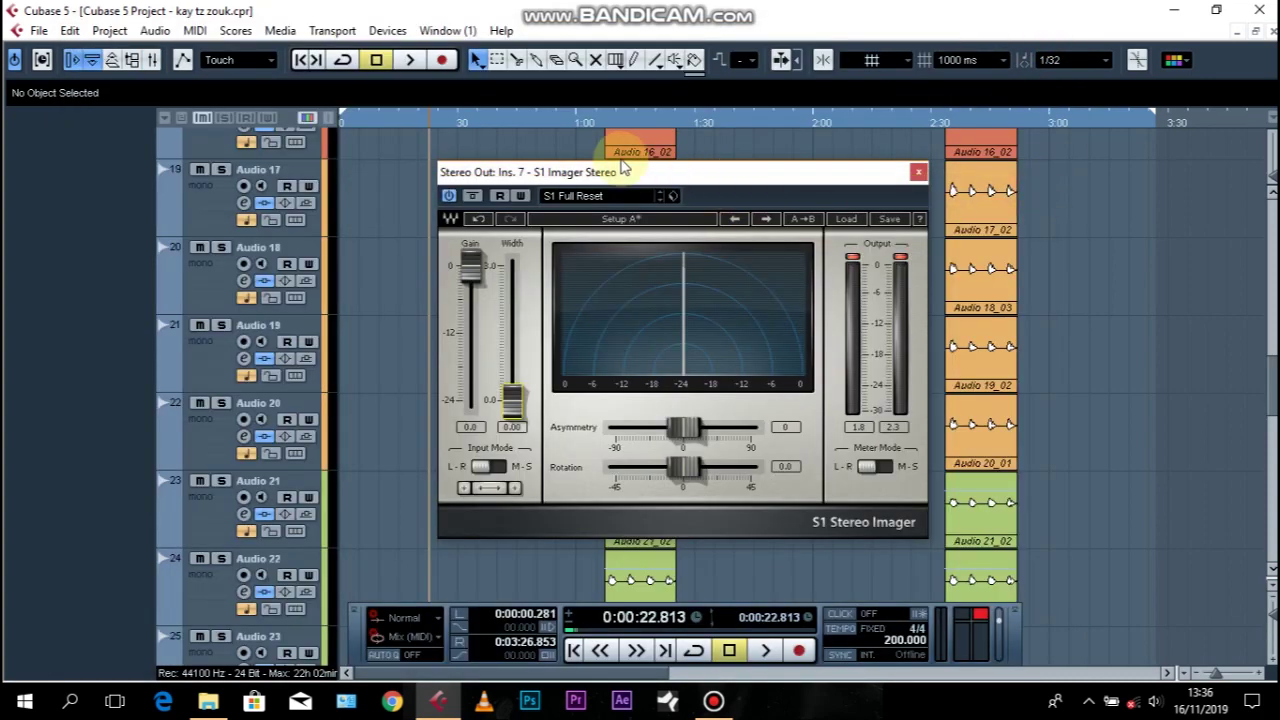
{"action": "left_click_drag", "start_coordinate": [660, 176], "coordinate": [850, 178]}
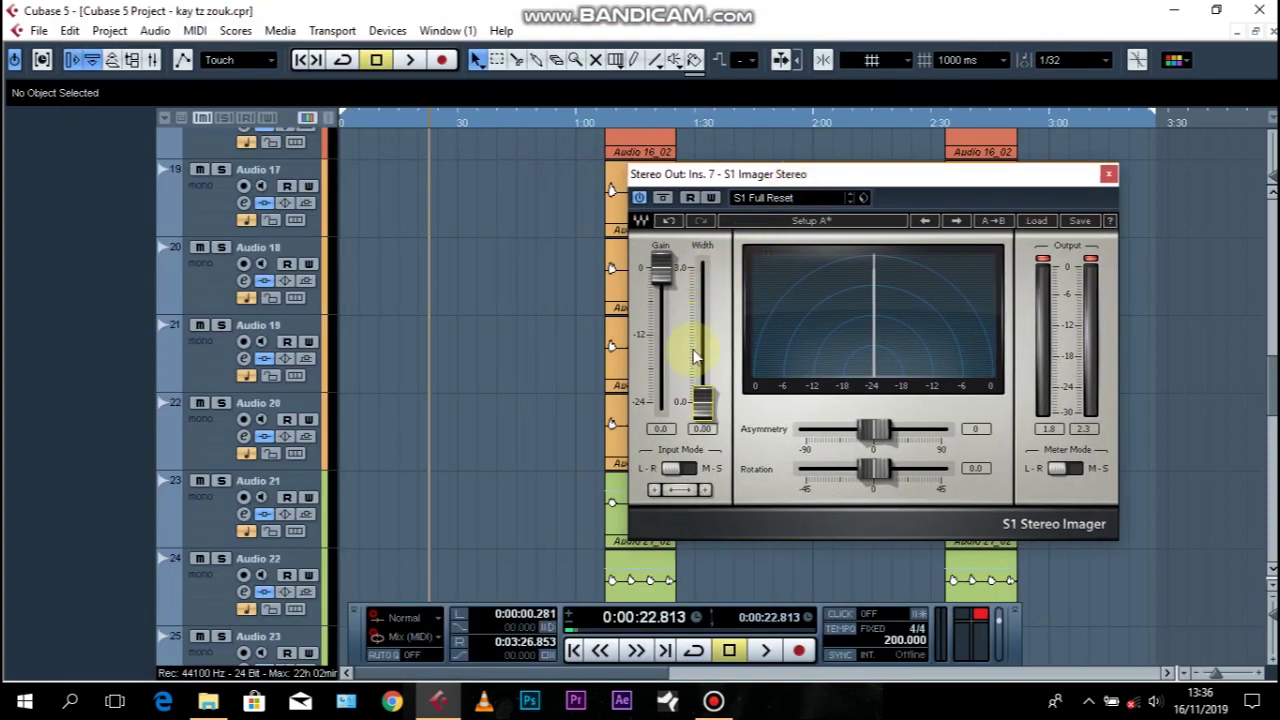
Play the passage from about 0:22.8 and compare it with the S1 Imager switched off and on.
{"action": "left_click", "coordinate": [639, 198]}
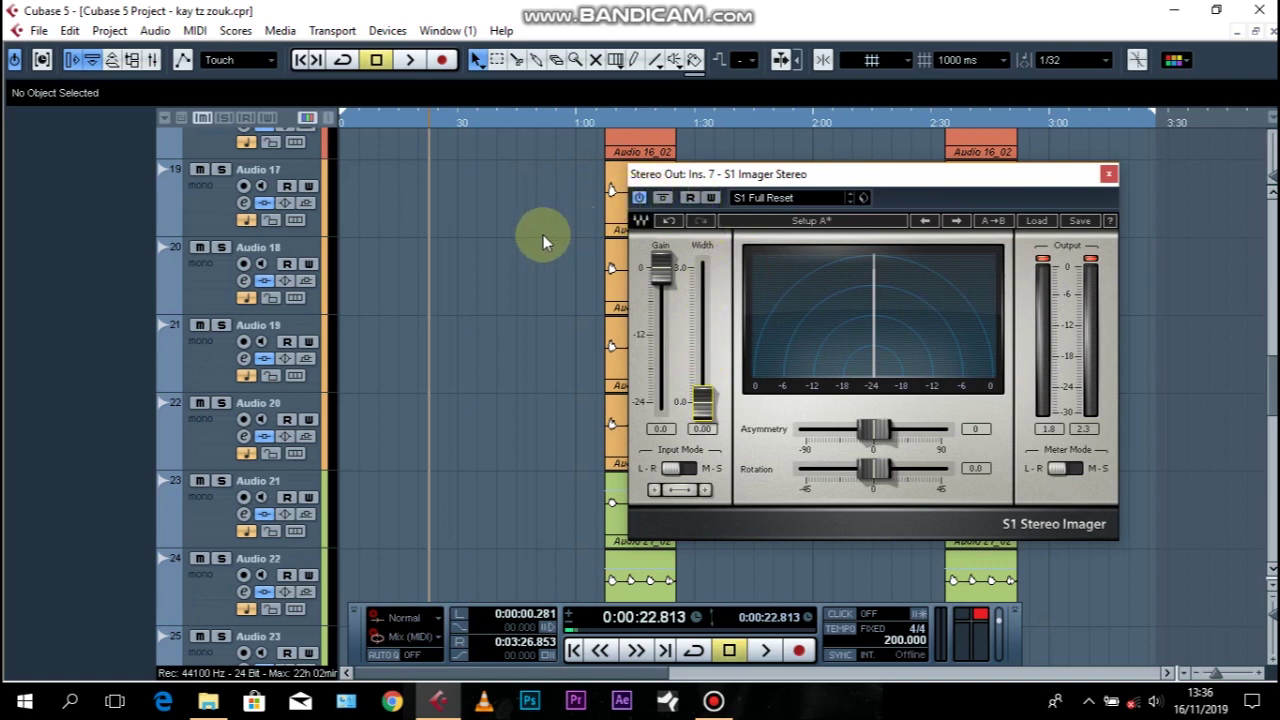
{"action": "key", "text": "space"}
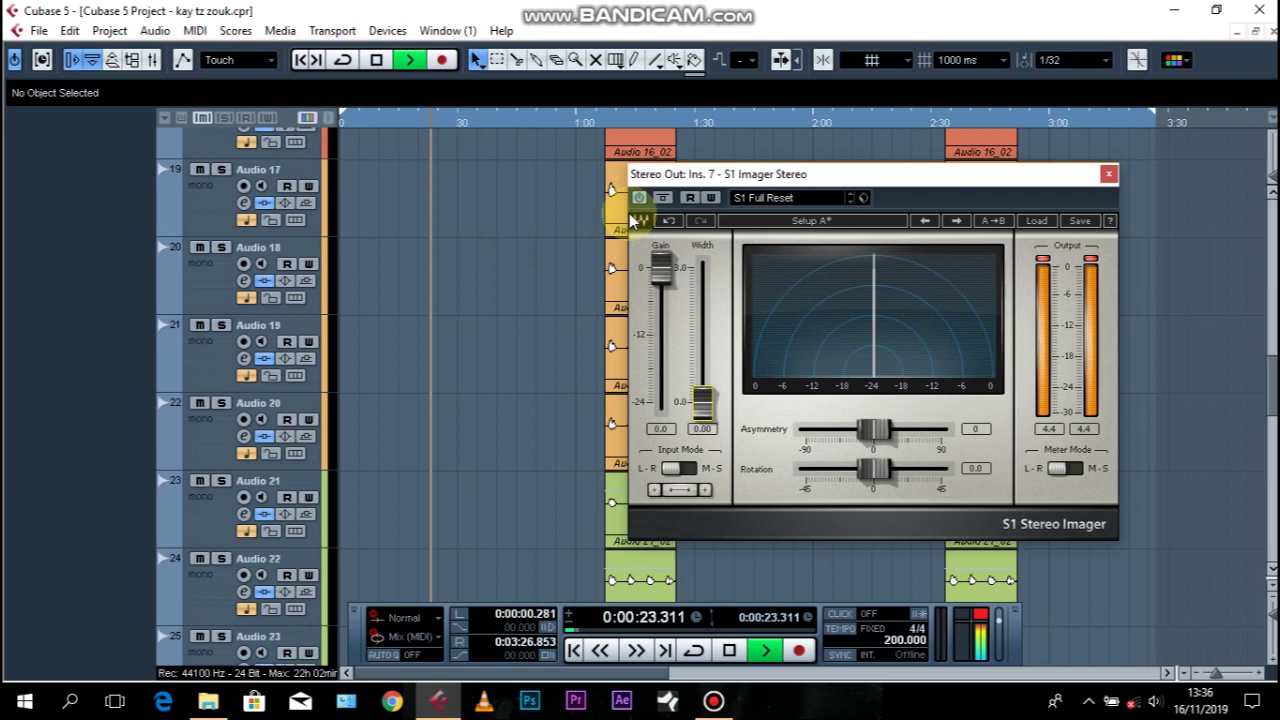
{"action": "left_click", "coordinate": [515, 243]}
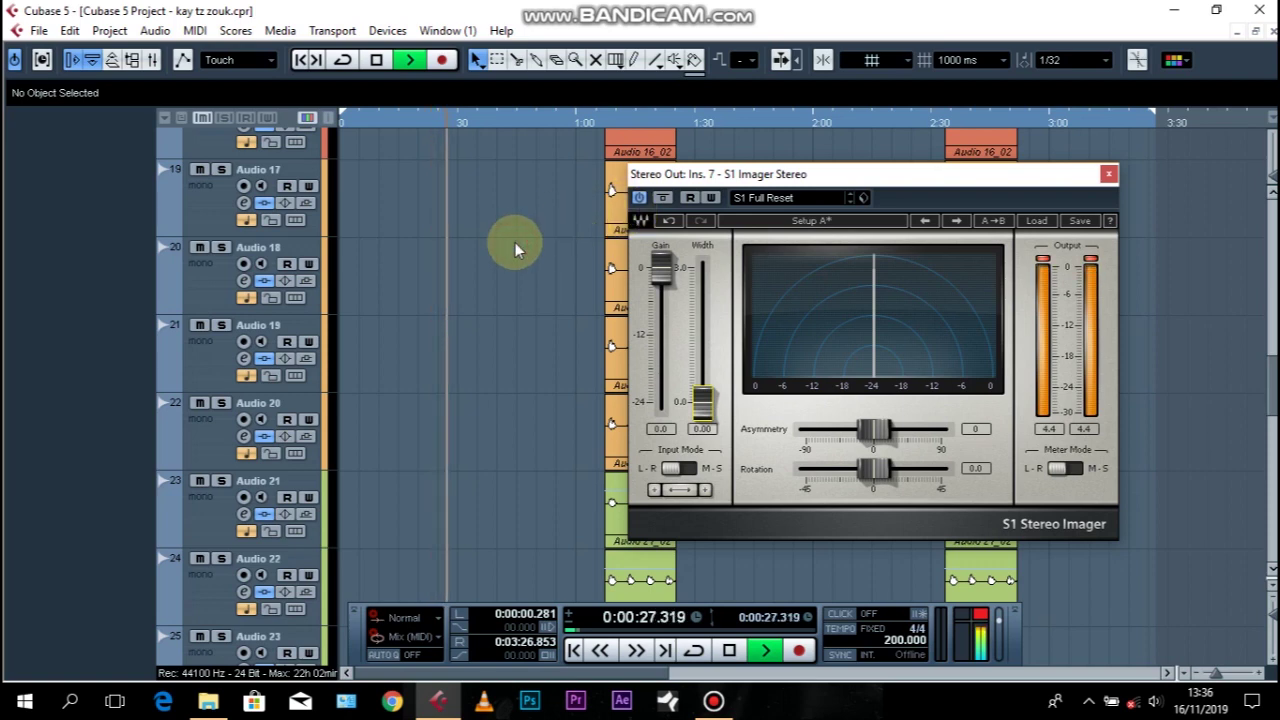
Play from about 1:08 comparing the S1 Imager off and on, then stop playback and move the plug-in window aside.
{"action": "left_click", "coordinate": [610, 122]}
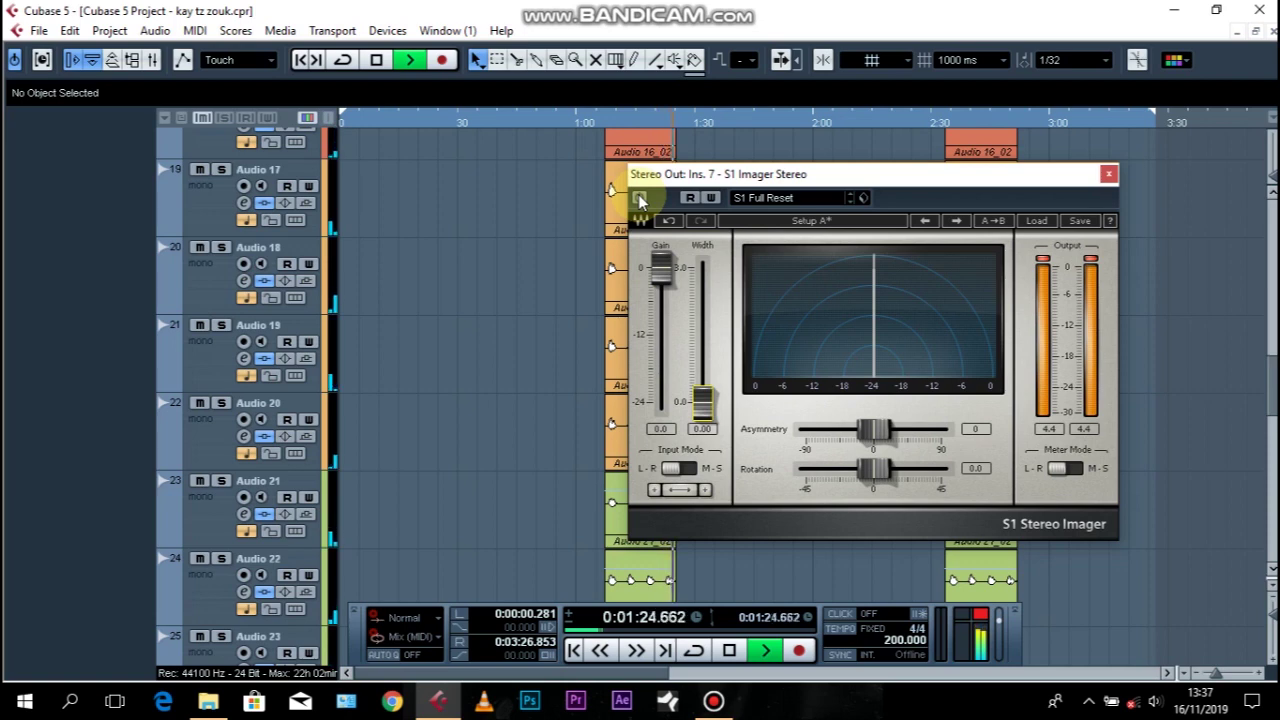
{"action": "left_click", "coordinate": [640, 199]}
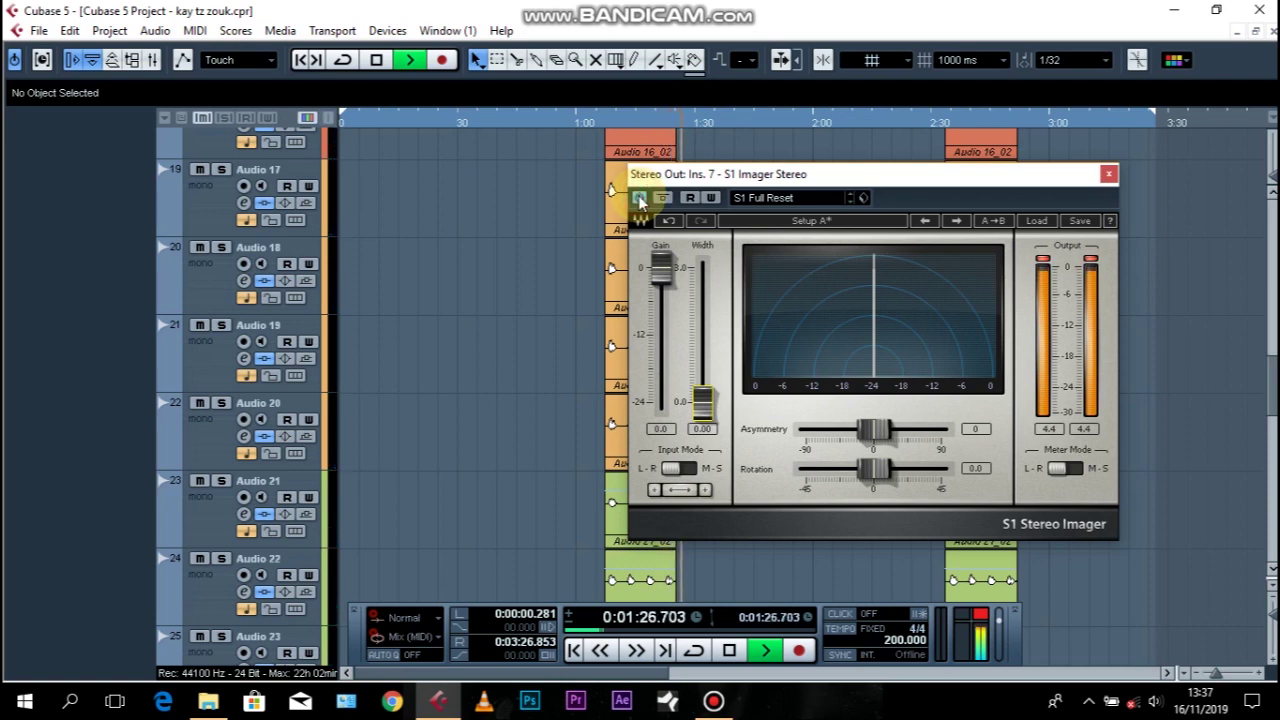
{"action": "key", "text": "space"}
{"action": "left_click_drag", "start_coordinate": [751, 181], "coordinate": [397, 167]}
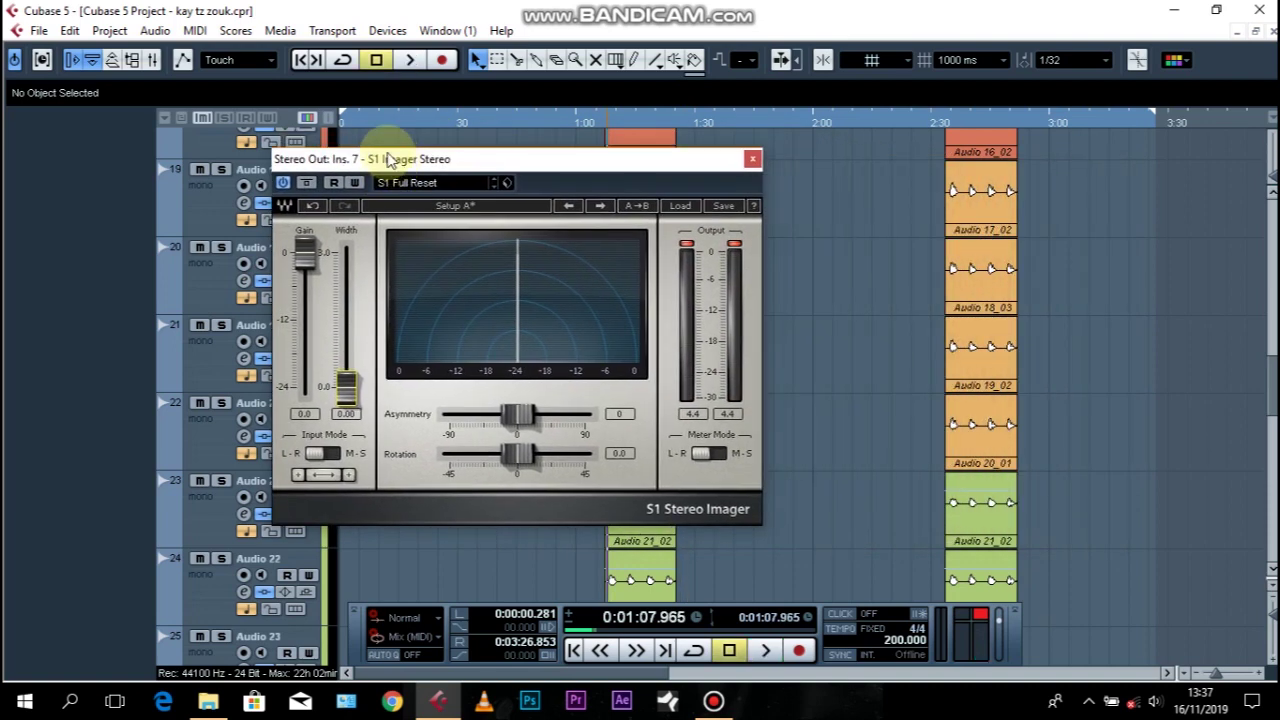
Open the mixer, switch its extended strips to level meters, and widen the window to include Group 1 and Group 2.
{"action": "left_click", "coordinate": [152, 62]}
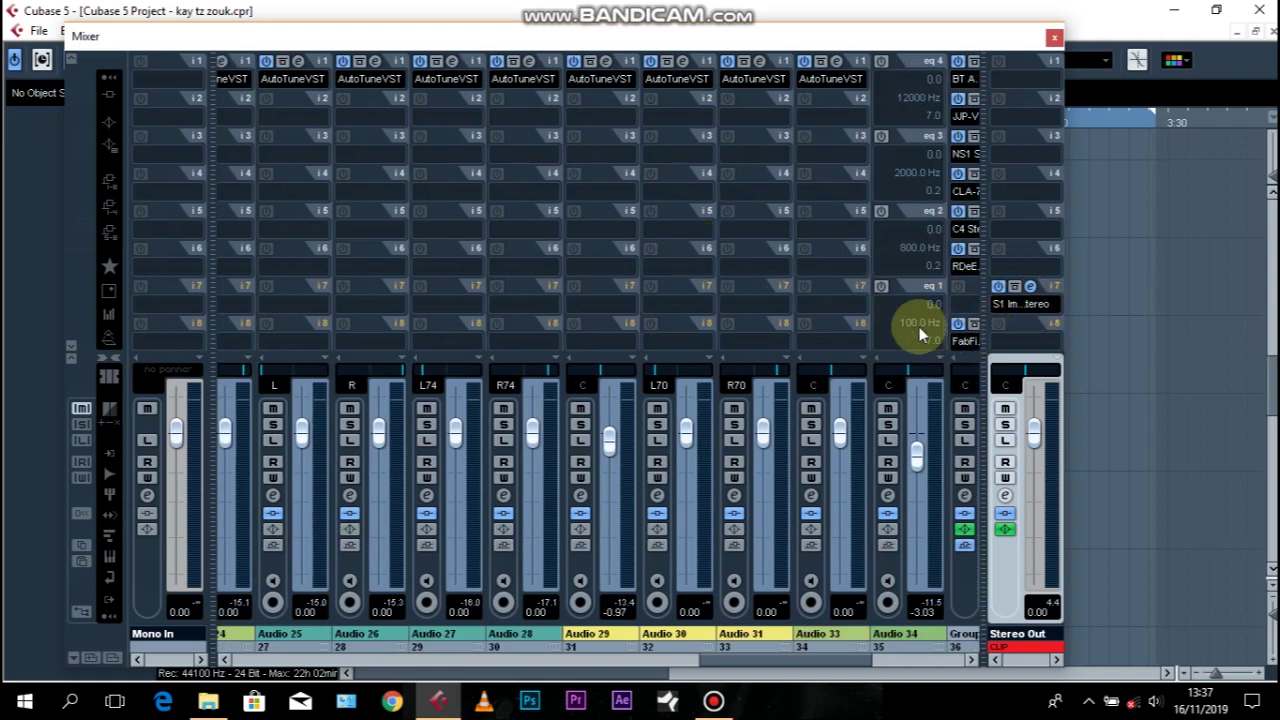
{"action": "left_click", "coordinate": [109, 317]}
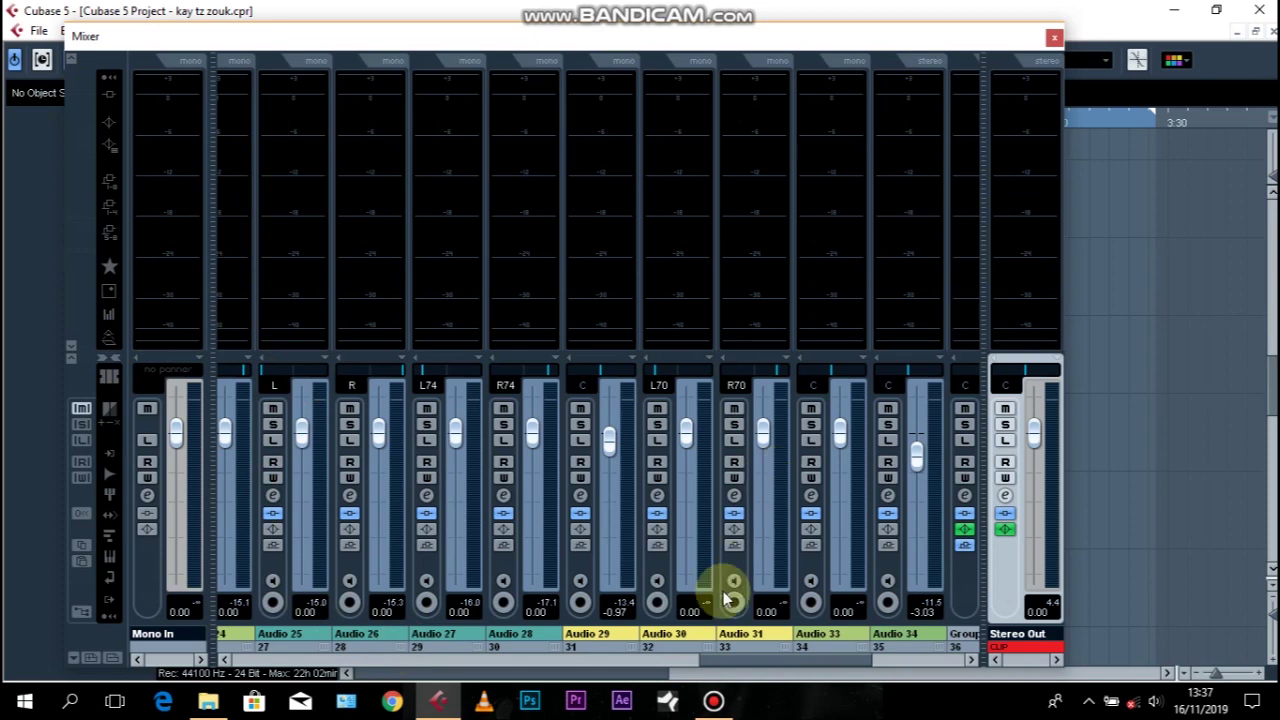
{"action": "mouse_move", "coordinate": [447, 704]}
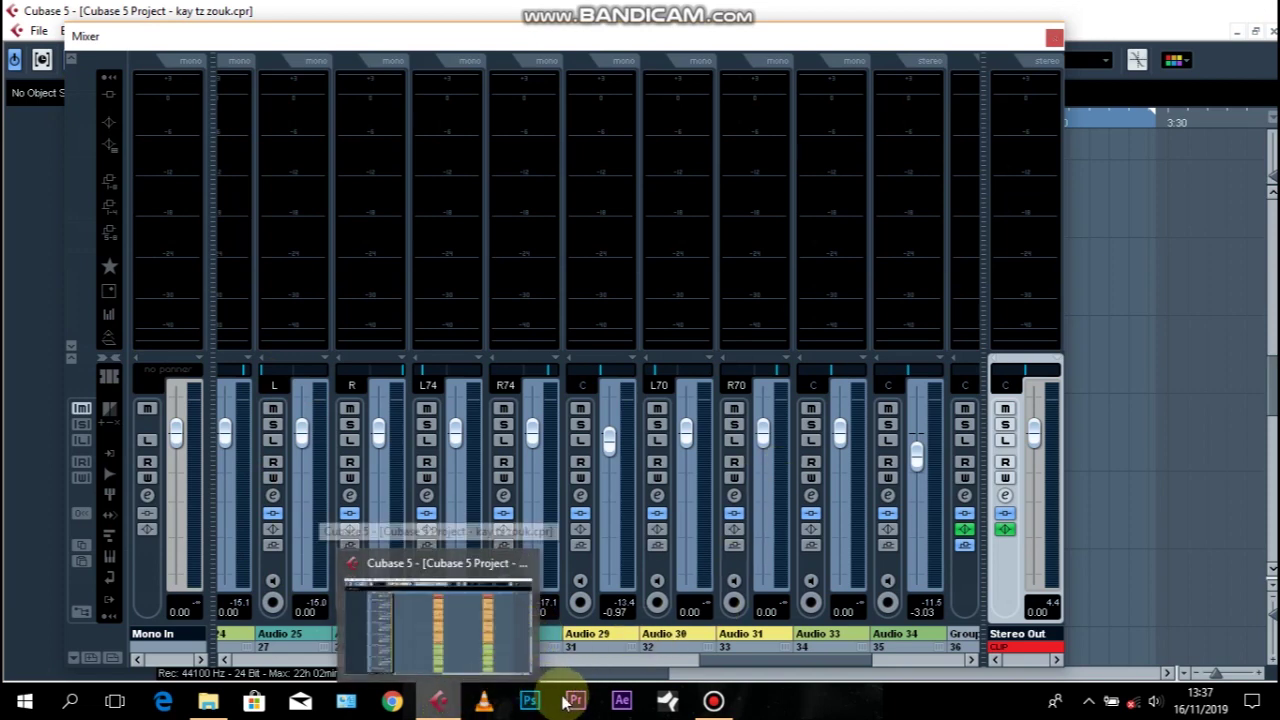
{"action": "left_click", "coordinate": [525, 636]}
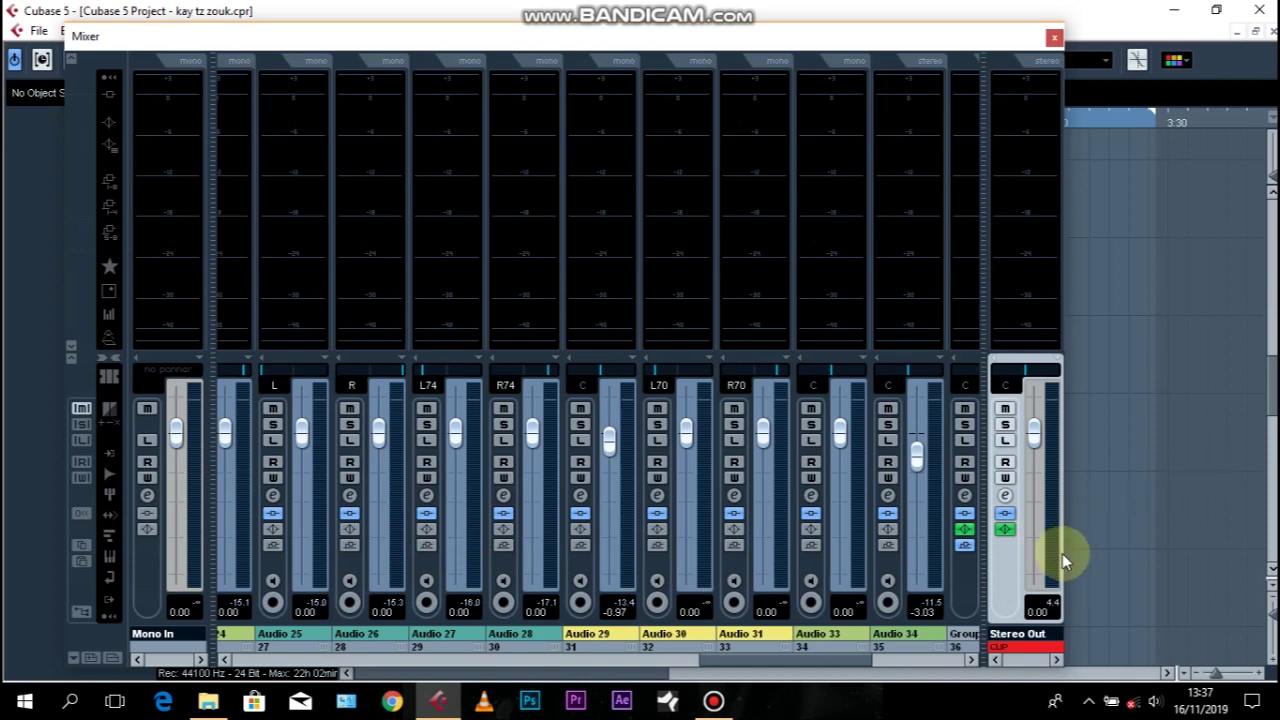
{"action": "left_click_drag", "start_coordinate": [1065, 554], "coordinate": [1156, 530]}
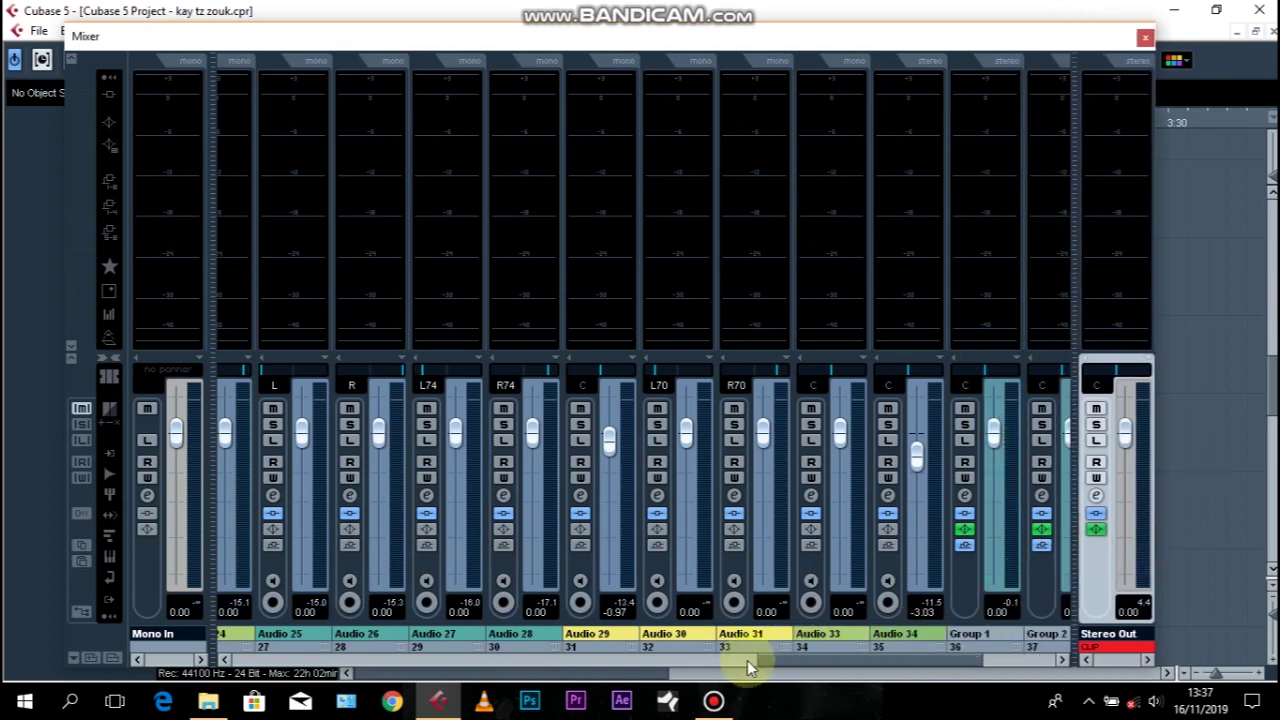
{"action": "left_click", "coordinate": [720, 704]}
{"action": "left_click", "coordinate": [718, 703]}
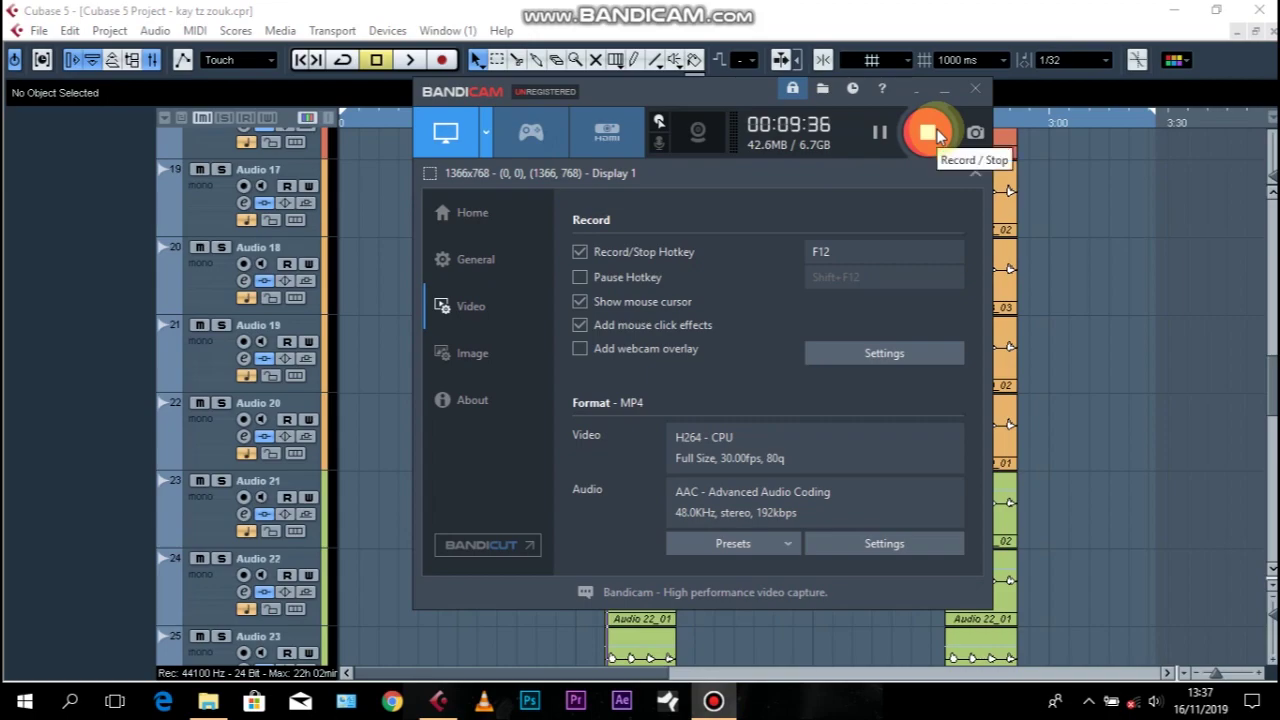